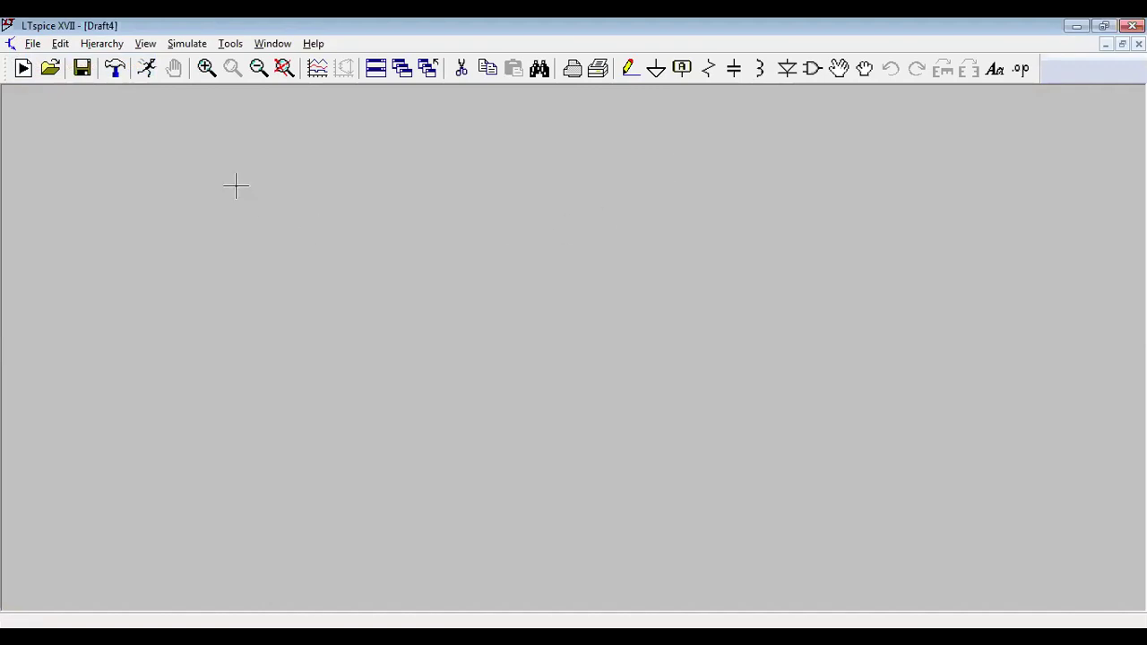
Step: Place a single npn transistor, Q1, near the centre of the schematic
{"action": "left_click", "coordinate": [812, 70]}
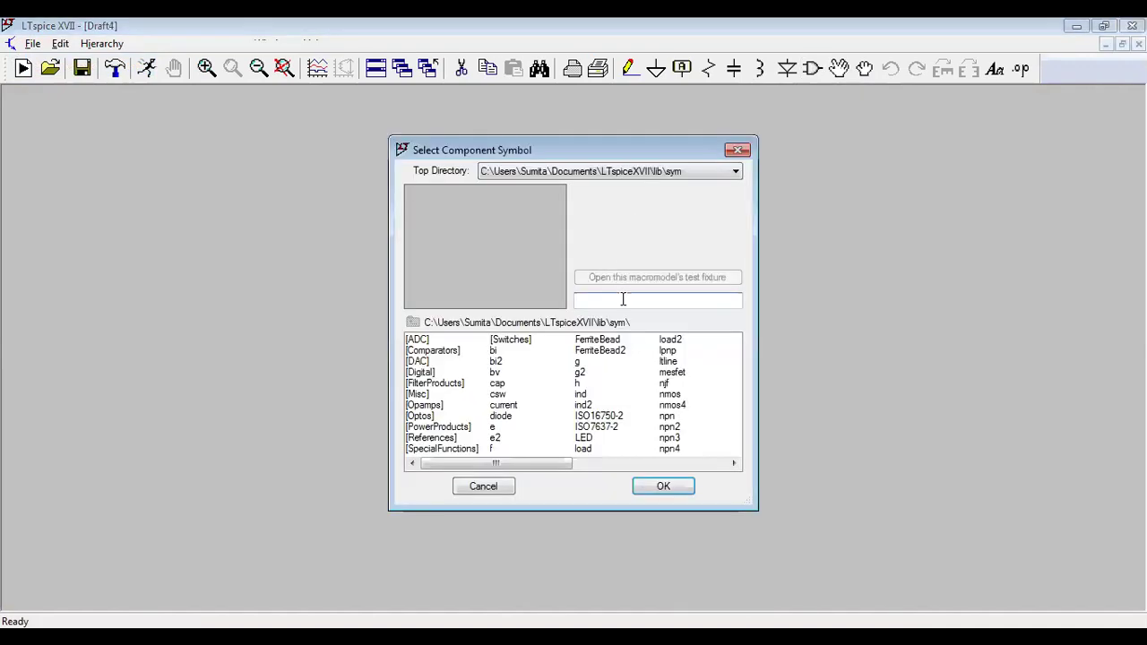
{"action": "type", "text": "npn"}
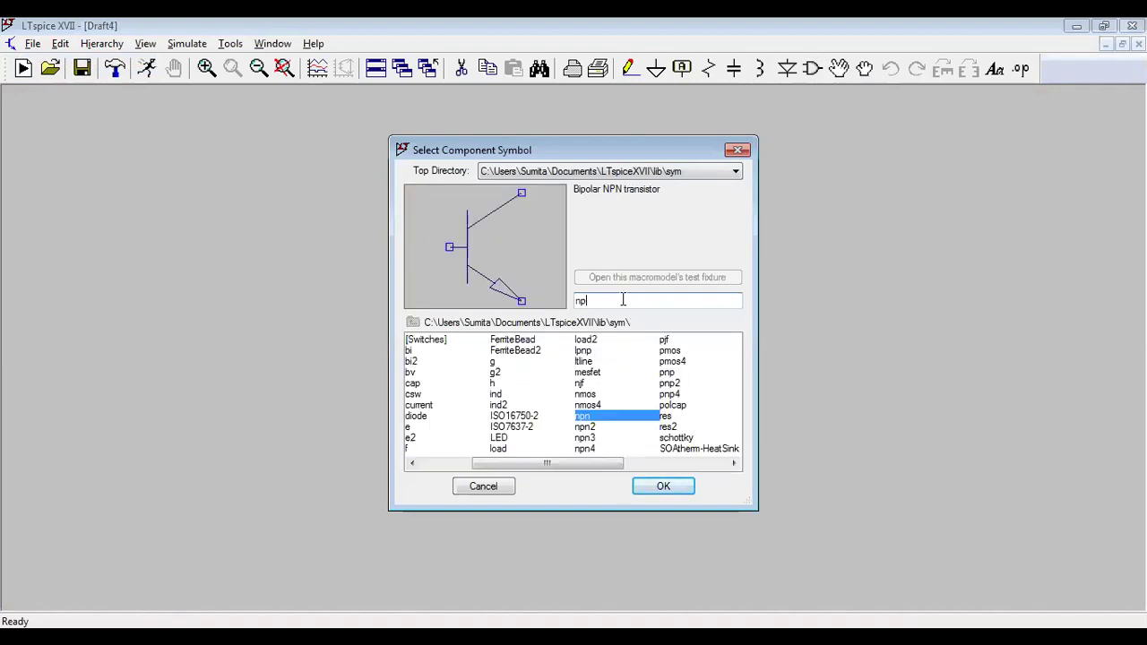
{"action": "left_click", "coordinate": [660, 486]}
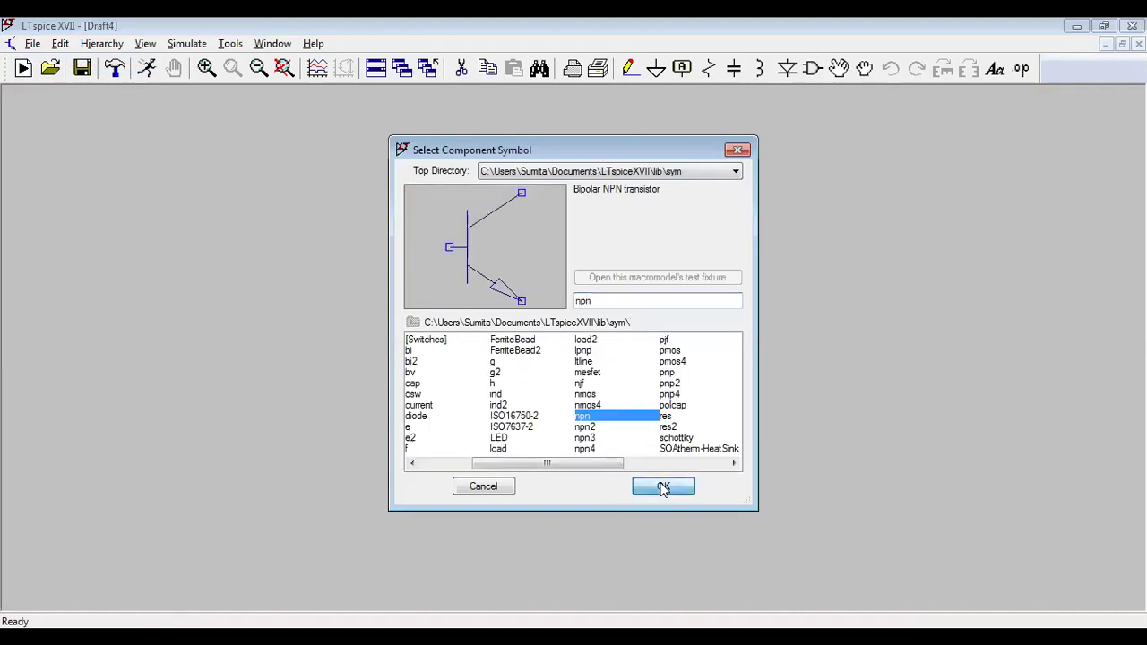
{"action": "left_click", "coordinate": [462, 305]}
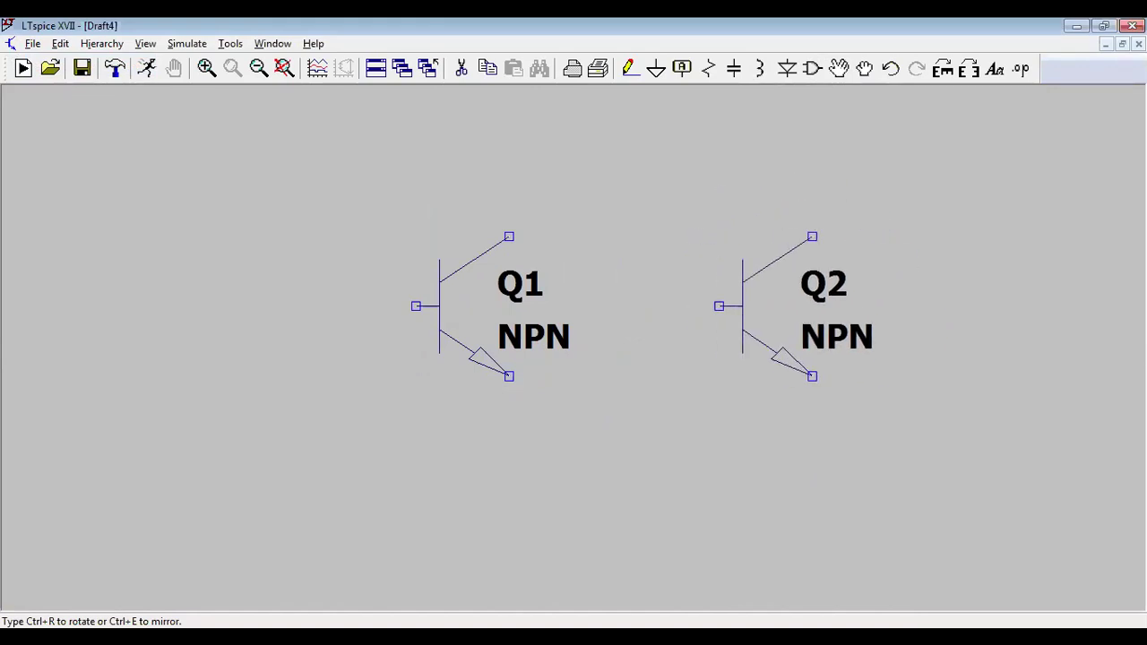
{"action": "key", "text": "Escape"}
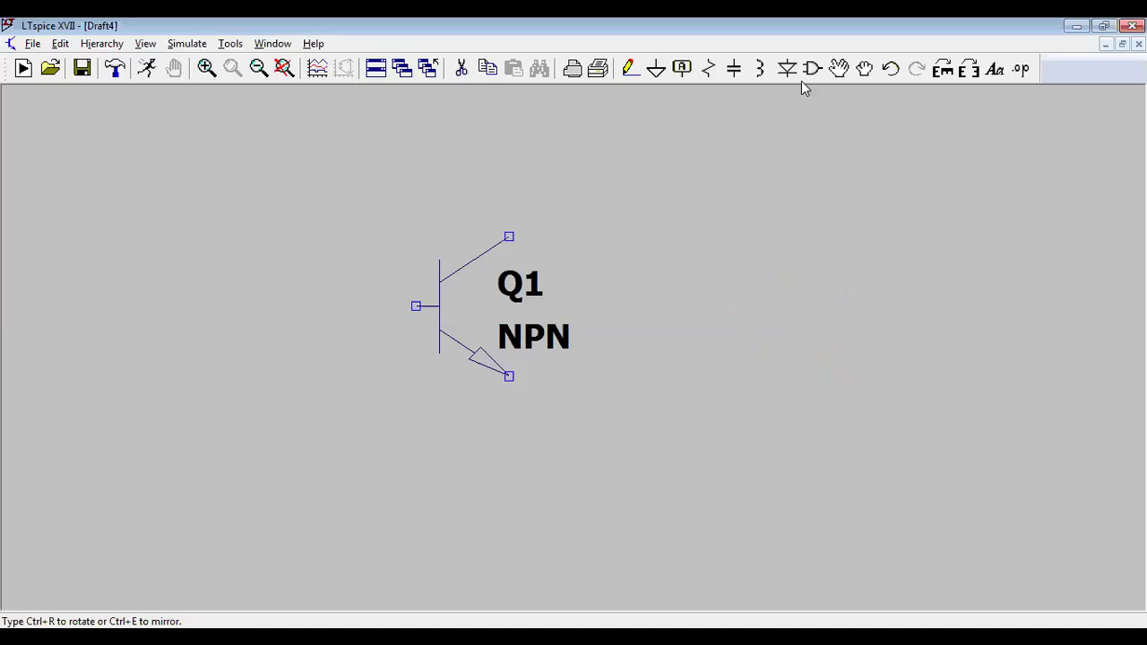
Step: Place horizontal resistors R1 at Q1's collector and R2 at Q1's base
{"action": "left_click", "coordinate": [708, 72]}
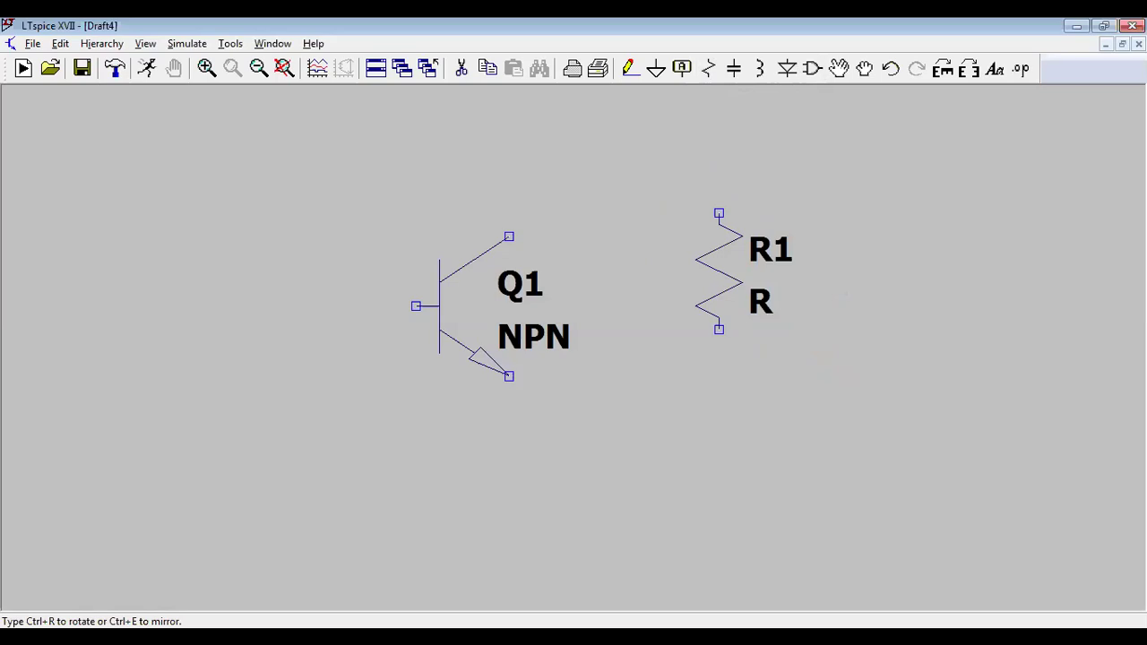
{"action": "key", "text": "ctrl+r"}
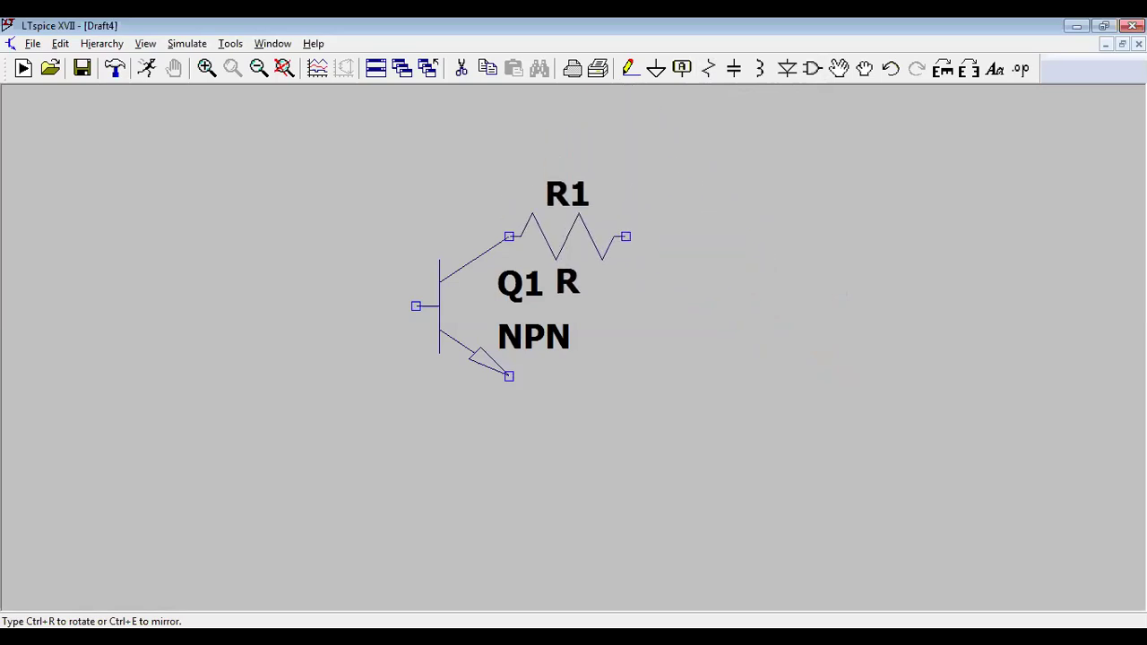
{"action": "left_click", "coordinate": [509, 237]}
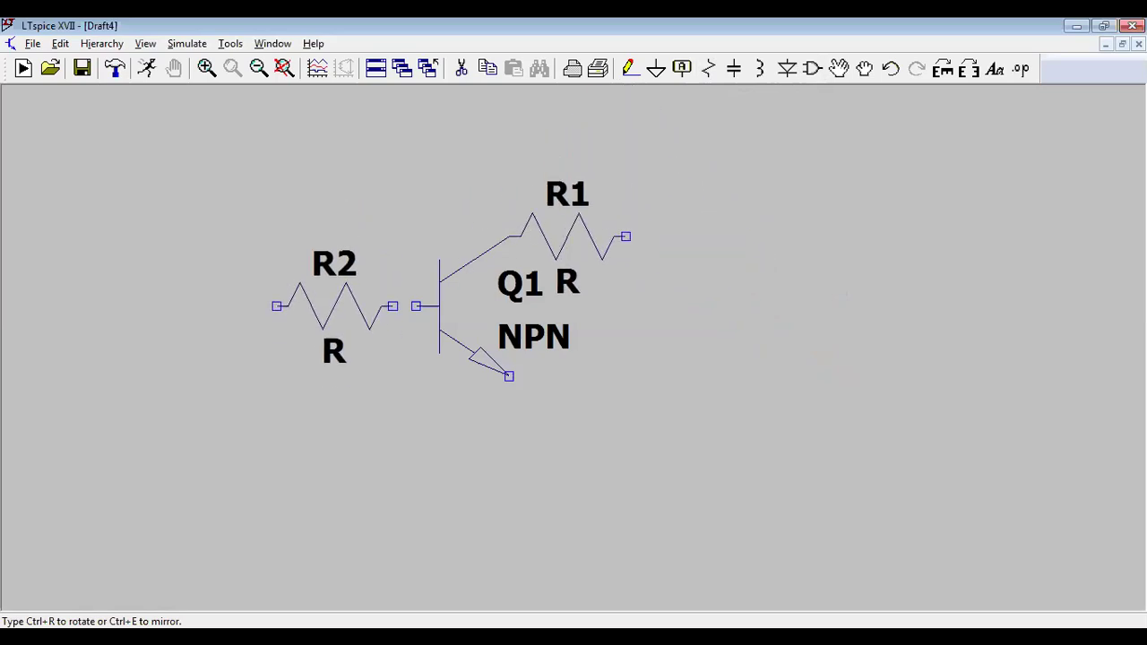
{"action": "left_click", "coordinate": [414, 306]}
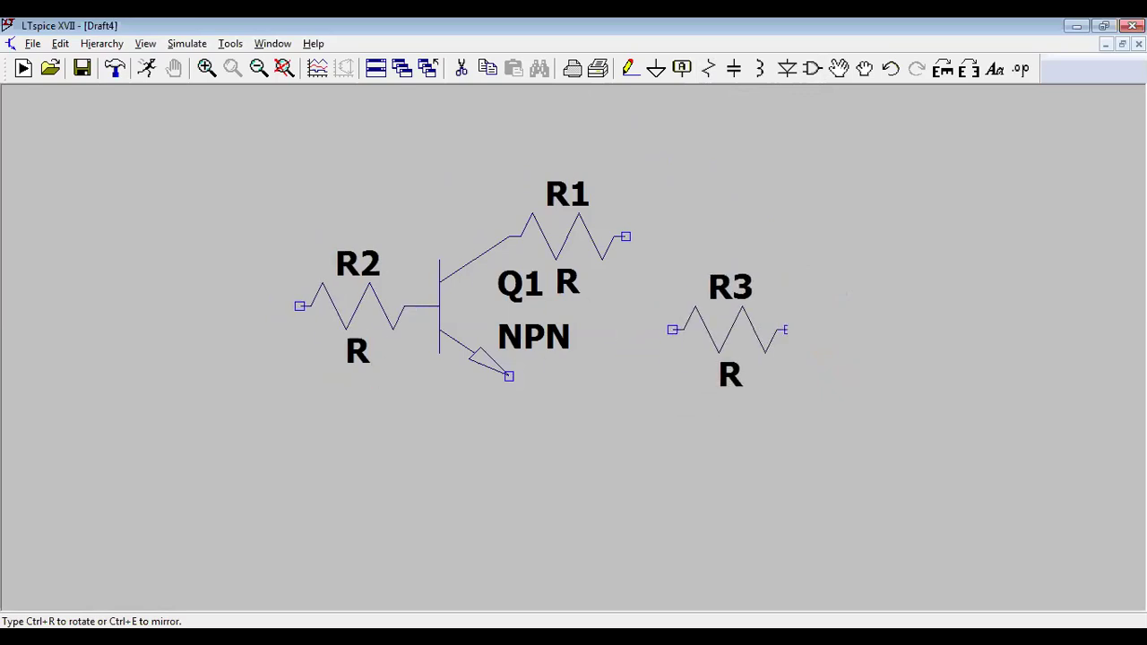
{"action": "key", "text": "Escape"}
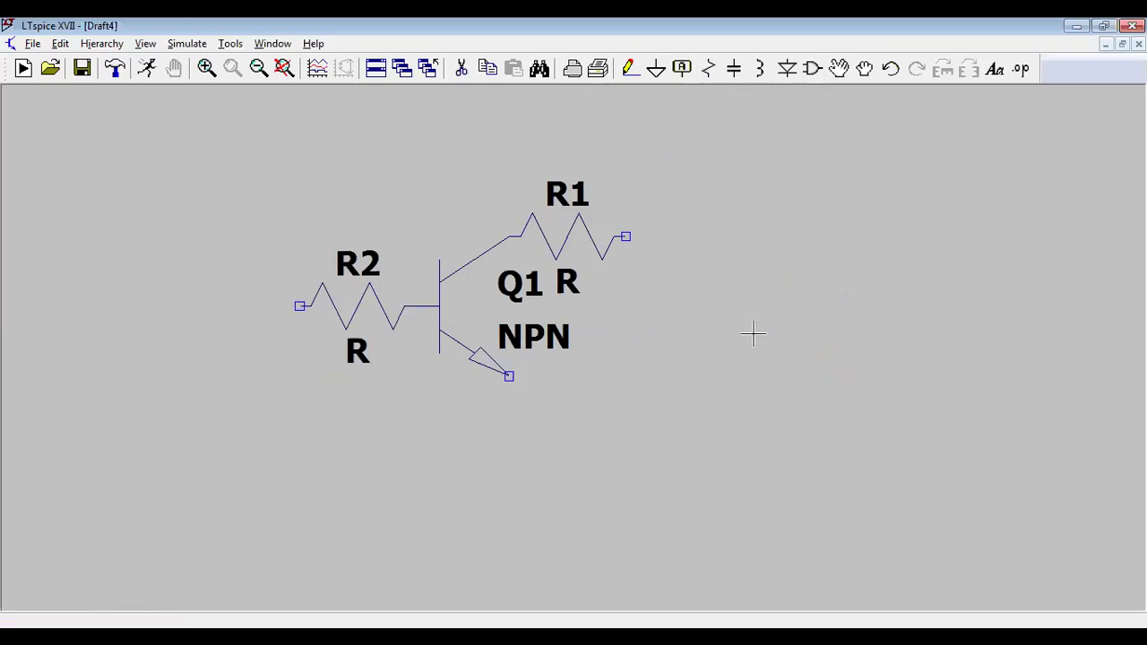
Step: Place voltage source V1 left of R2 and voltage source V2 right of R1
{"action": "left_click", "coordinate": [814, 69]}
{"action": "type", "text": "voltage"}
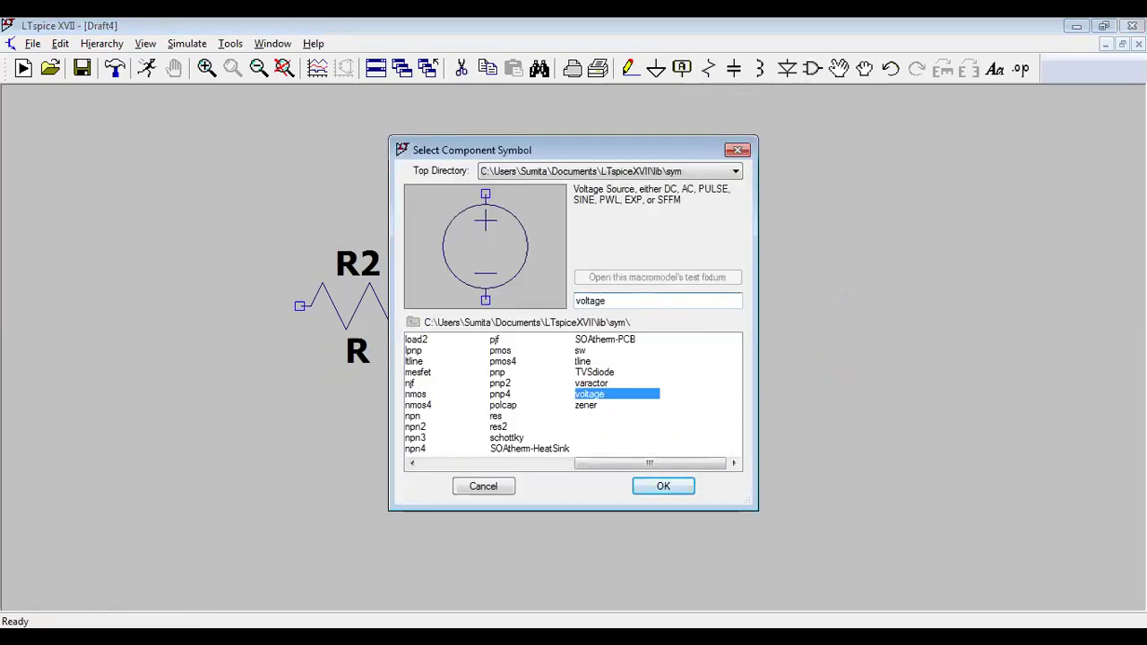
{"action": "left_click", "coordinate": [678, 490]}
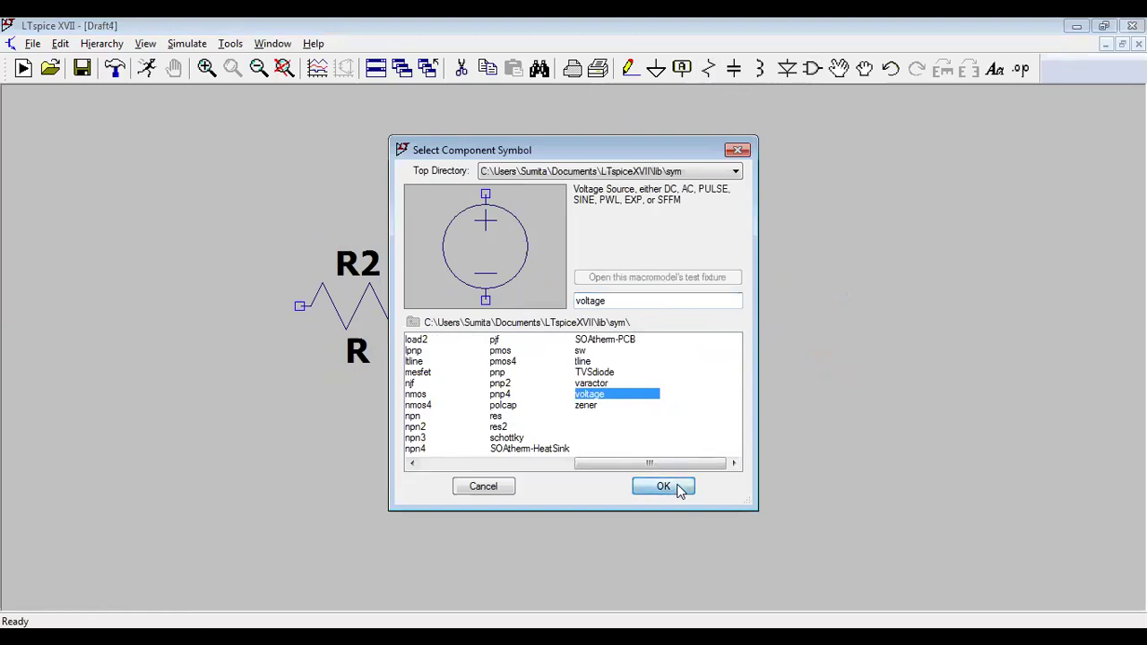
{"action": "left_click", "coordinate": [183, 387]}
{"action": "left_click", "coordinate": [742, 296]}
{"action": "key", "text": "Escape"}
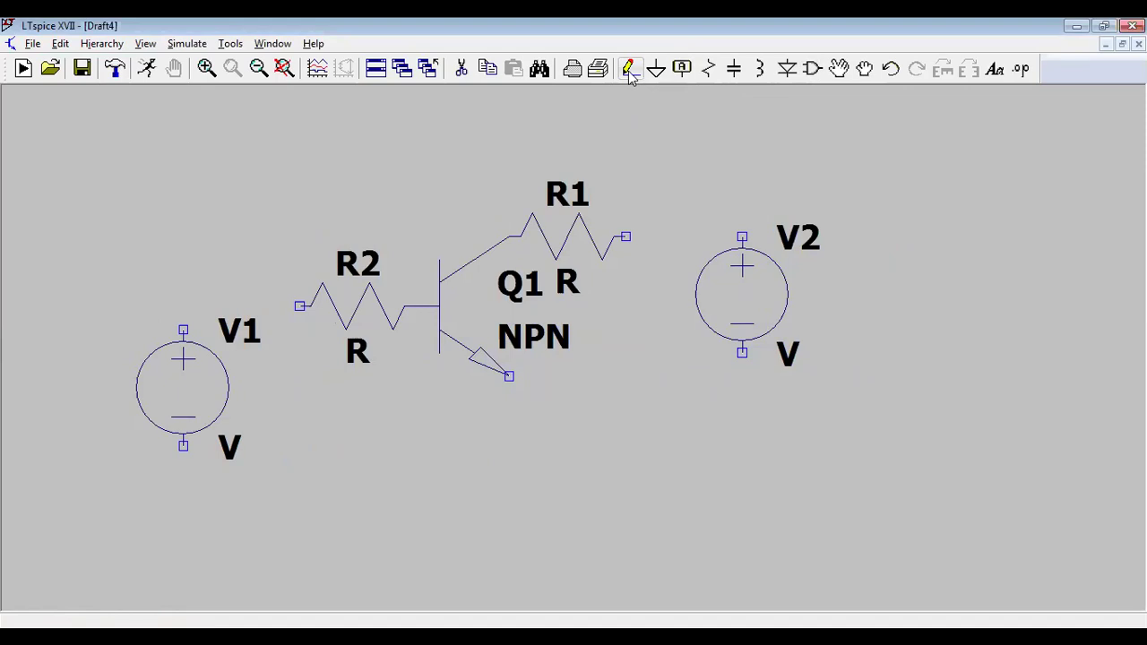
Step: Wire R1's free end to V2's positive terminal and V1's positive terminal to R2
{"action": "left_click", "coordinate": [629, 71]}
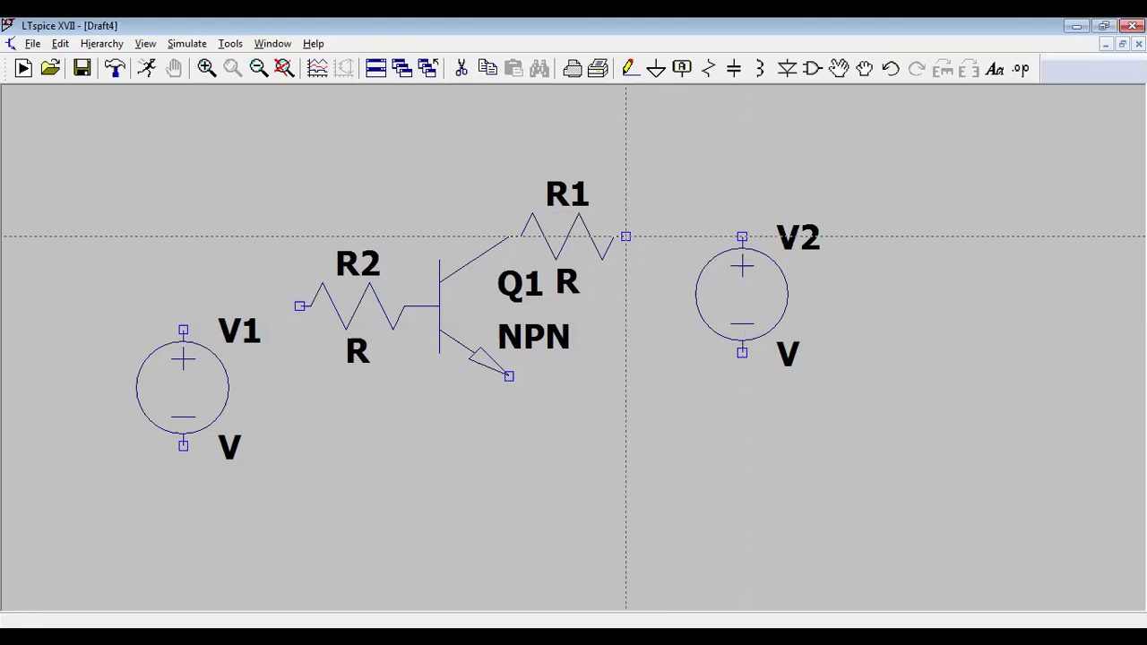
{"action": "left_click", "coordinate": [626, 237]}
{"action": "left_click", "coordinate": [742, 237]}
{"action": "left_click", "coordinate": [182, 329]}
{"action": "left_click", "coordinate": [300, 306]}
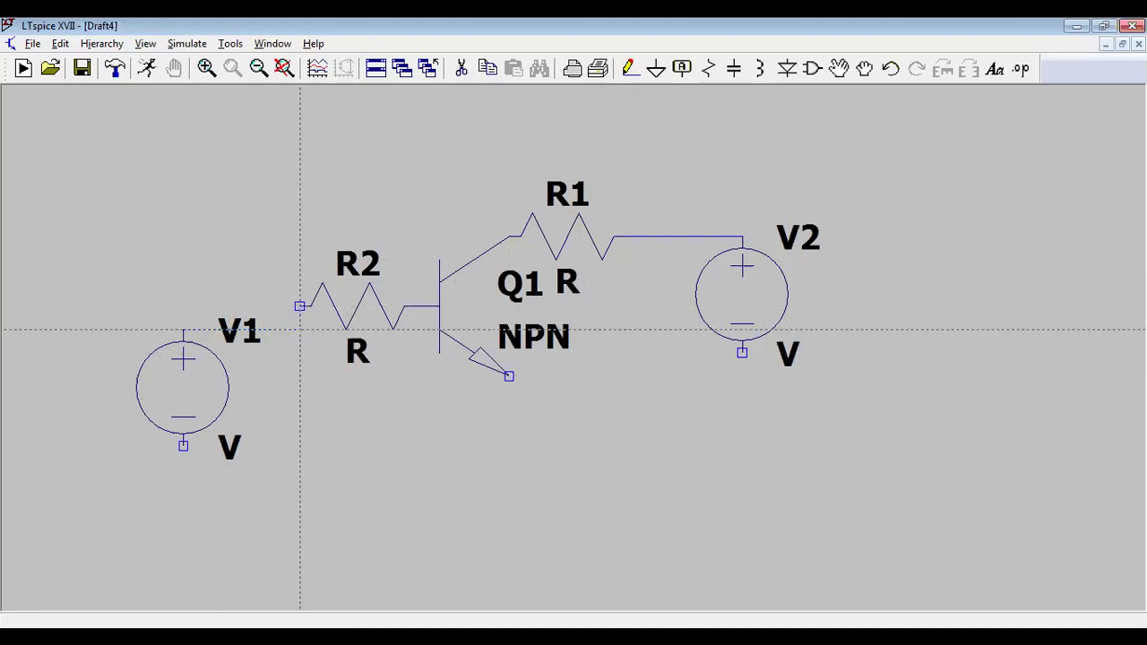
{"action": "key", "text": "Escape"}
{"action": "left_click", "coordinate": [655, 70]}
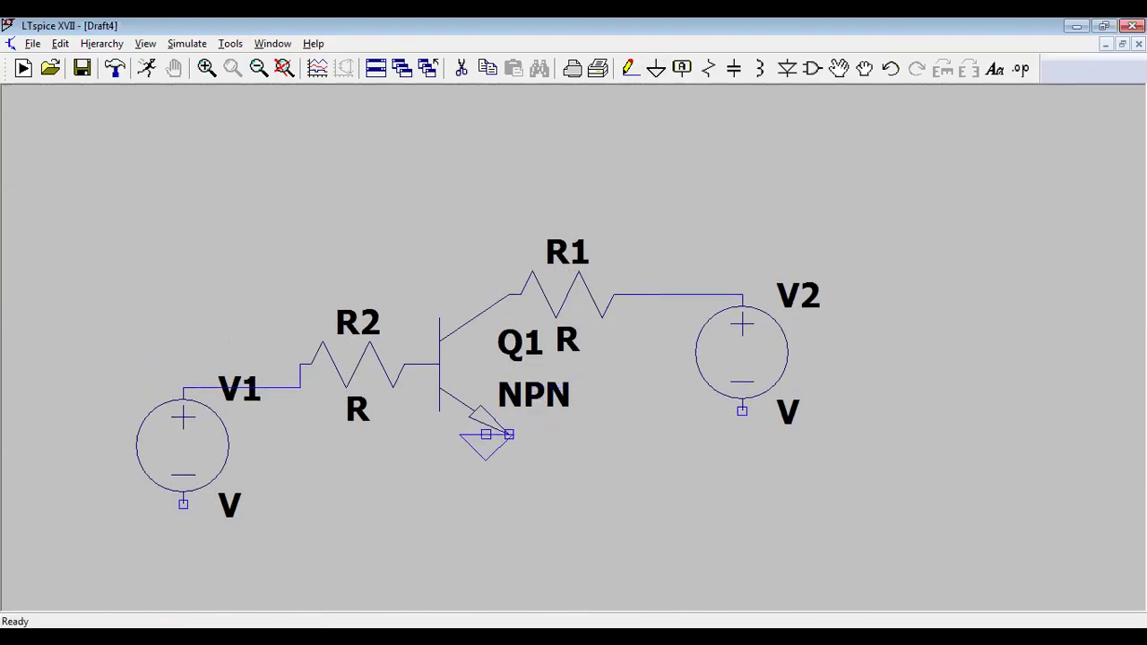
Step: Ground the negative terminals of V1 and V2
{"action": "left_click", "coordinate": [186, 506]}
{"action": "left_click", "coordinate": [743, 412]}
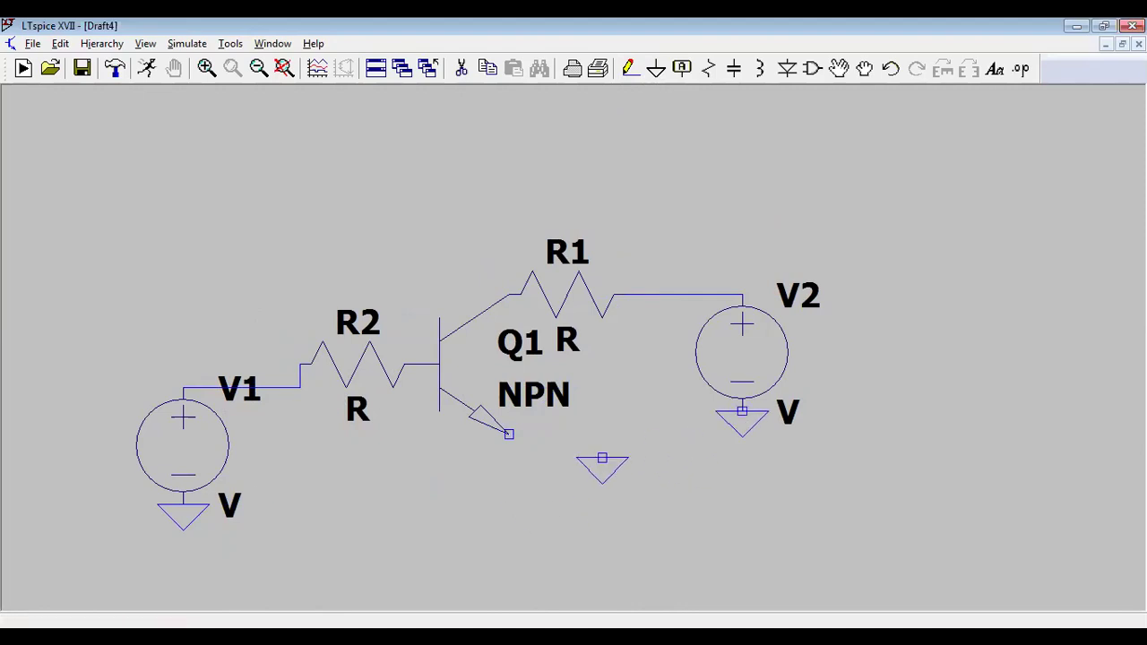
{"action": "key", "text": "Escape"}
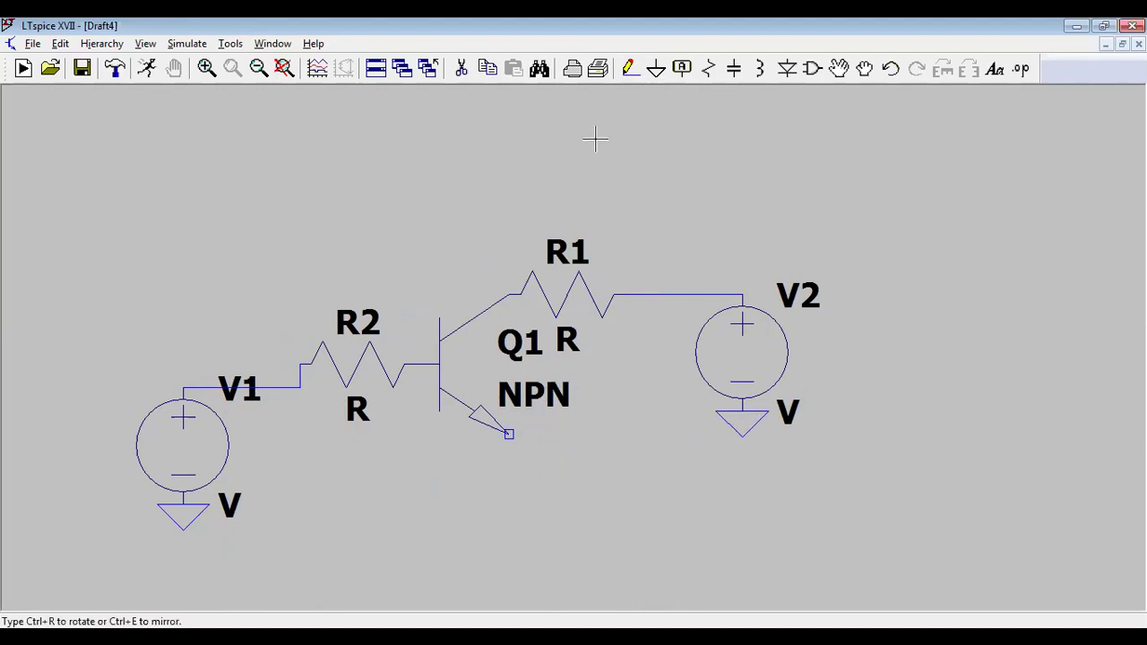
Step: Run a short wire down from Q1's emitter and ground its end
{"action": "left_click", "coordinate": [630, 68]}
{"action": "left_click", "coordinate": [509, 435]}
{"action": "key", "text": "Escape"}
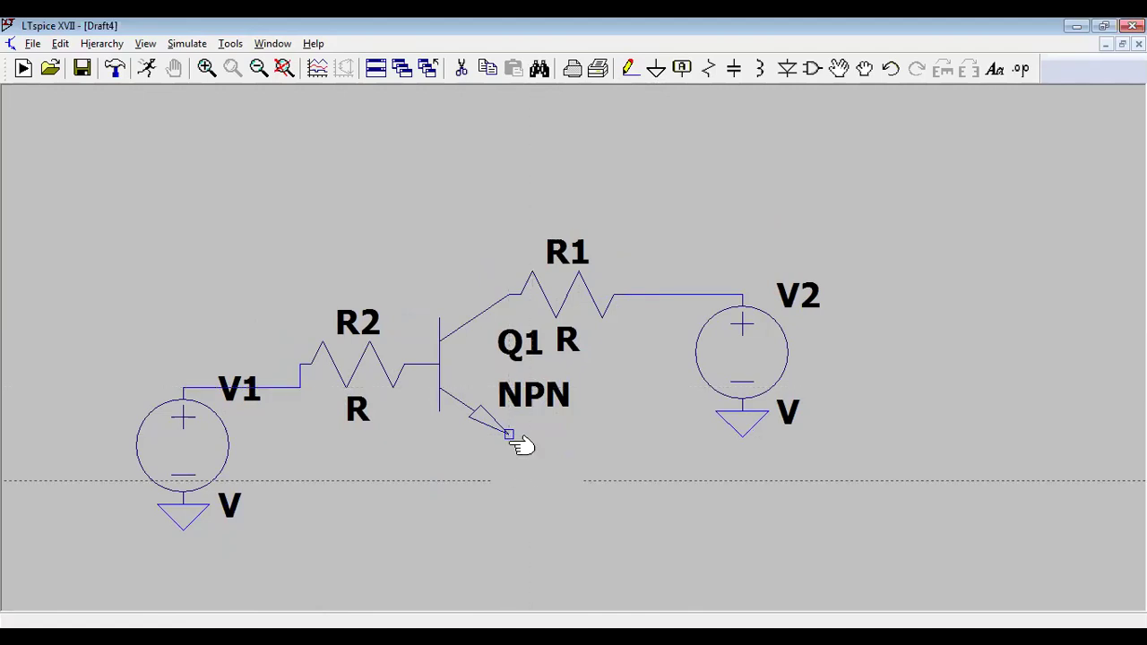
{"action": "left_click", "coordinate": [630, 68]}
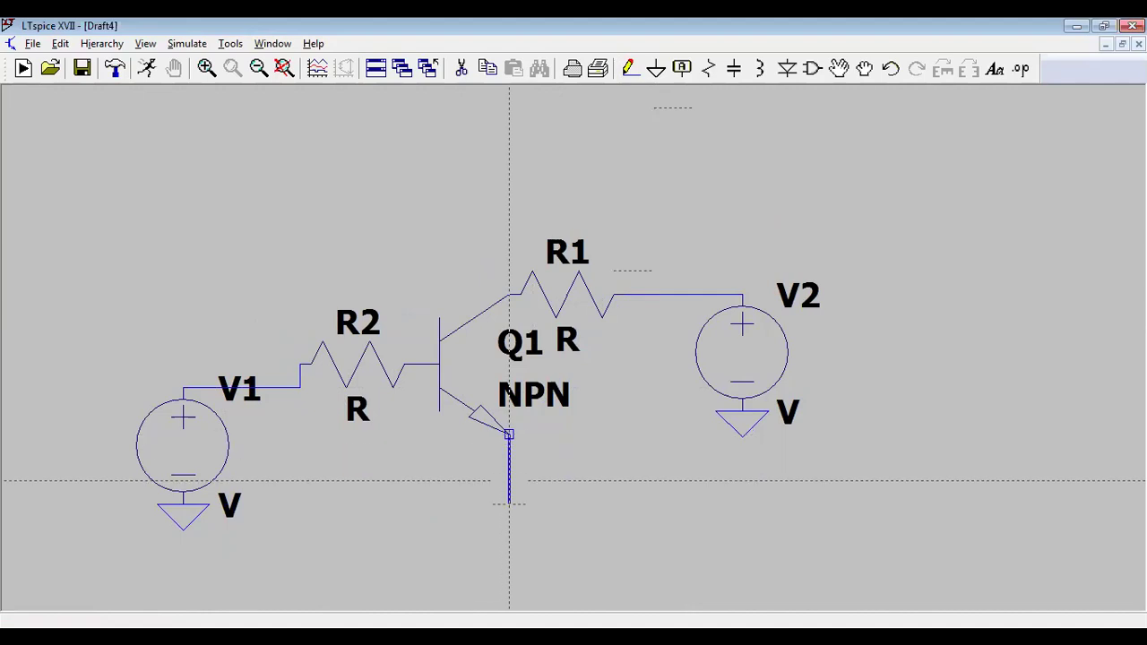
{"action": "left_click", "coordinate": [509, 482]}
{"action": "key", "text": "Escape"}
{"action": "left_click", "coordinate": [656, 69]}
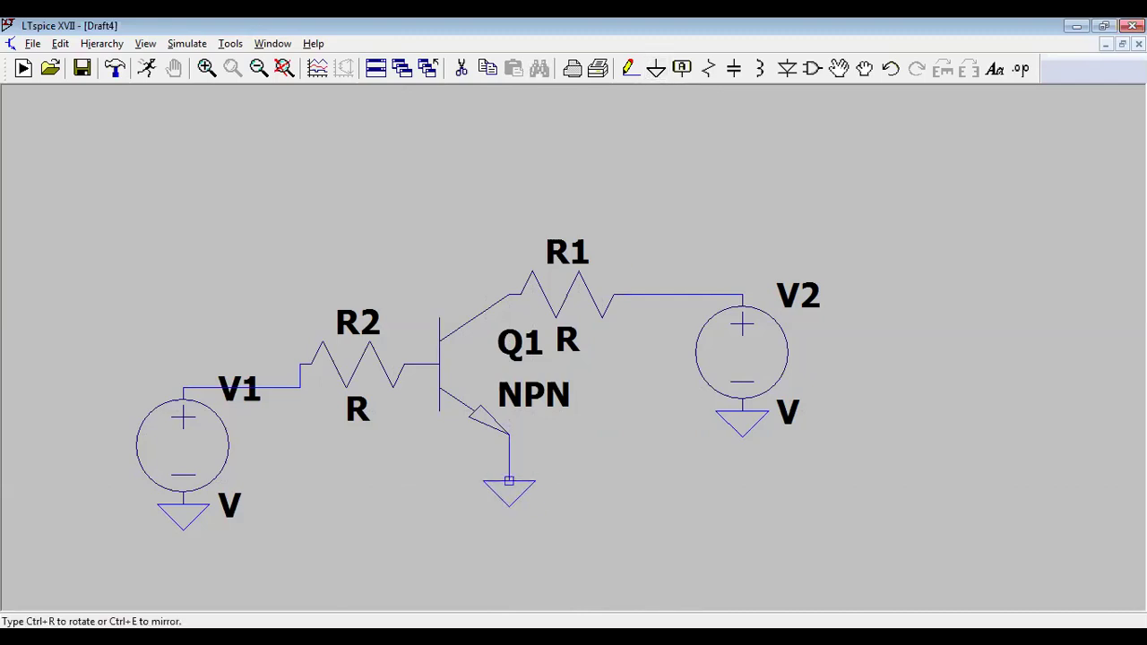
{"action": "key", "text": "Escape"}
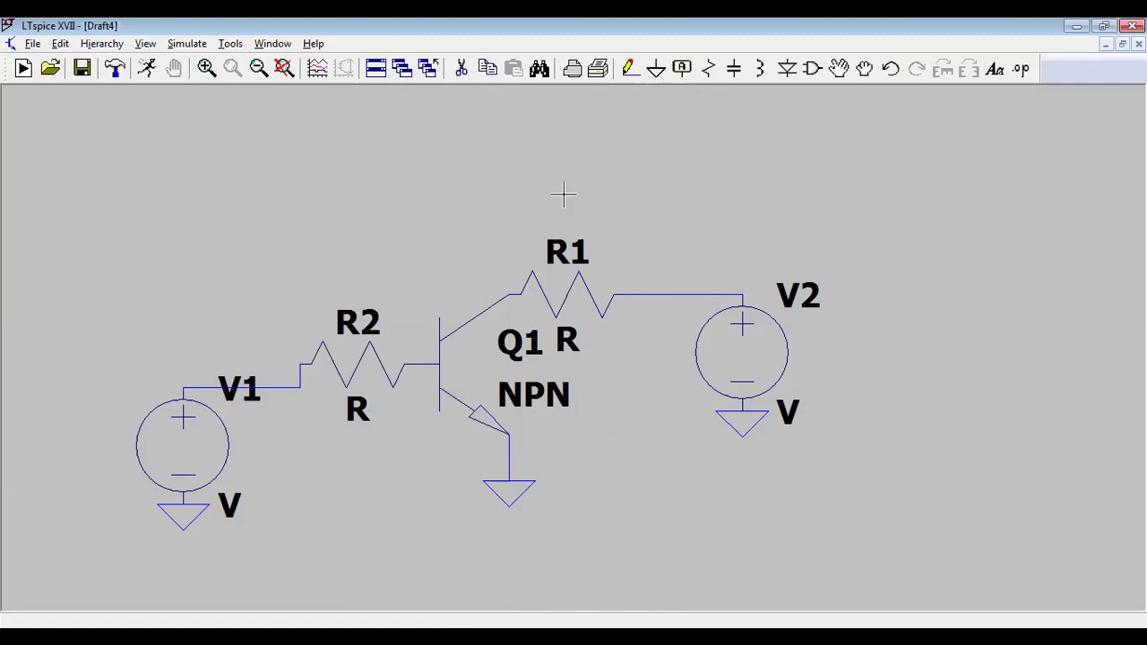
Step: Change Q1's transistor model to the NXP BC547B
{"action": "right_click", "coordinate": [468, 338]}
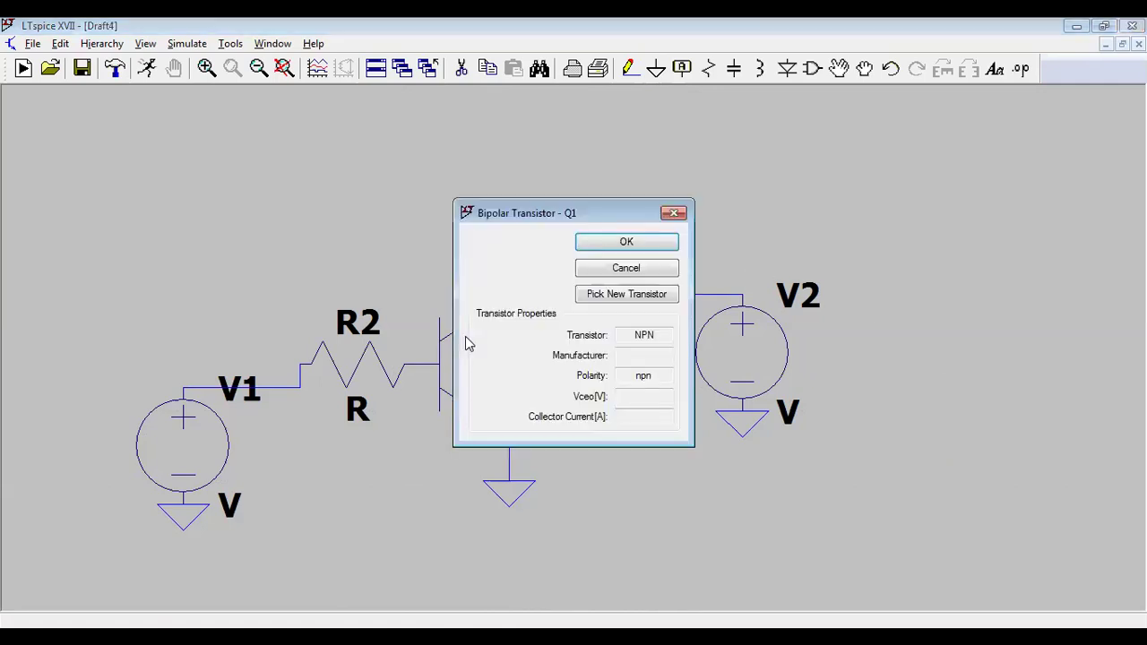
{"action": "left_click", "coordinate": [616, 301]}
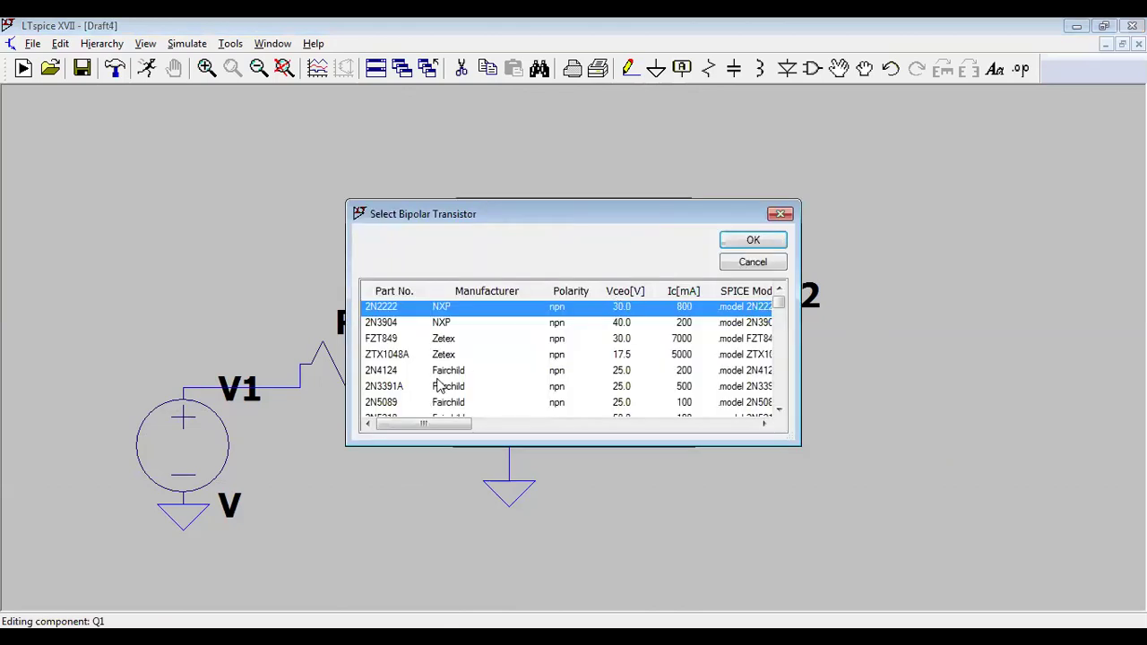
{"action": "scroll", "coordinate": [442, 376], "scroll_direction": "down", "scroll_amount": 2}
{"action": "scroll", "coordinate": [443, 376], "scroll_direction": "down", "scroll_amount": 3}
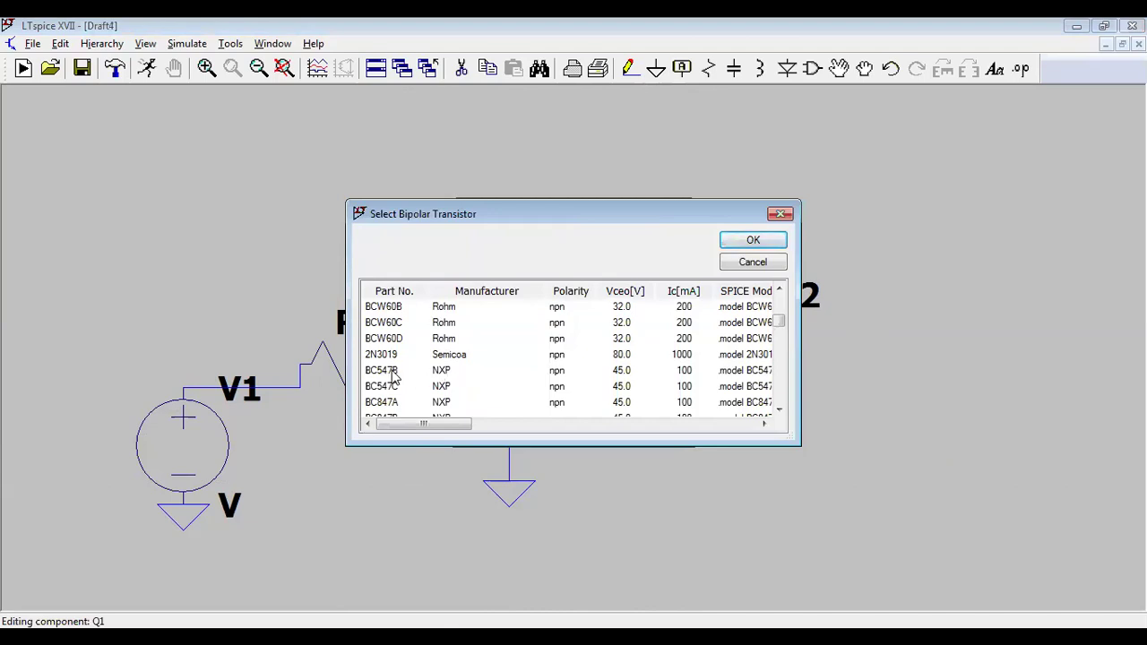
{"action": "left_click", "coordinate": [384, 372]}
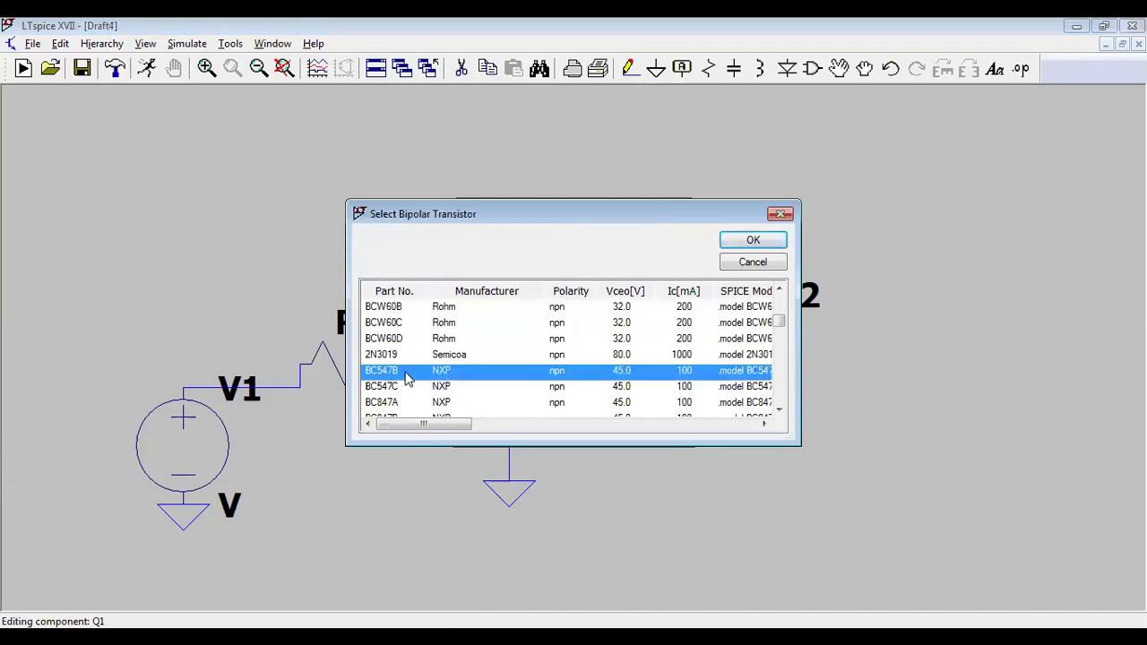
{"action": "left_click", "coordinate": [753, 242]}
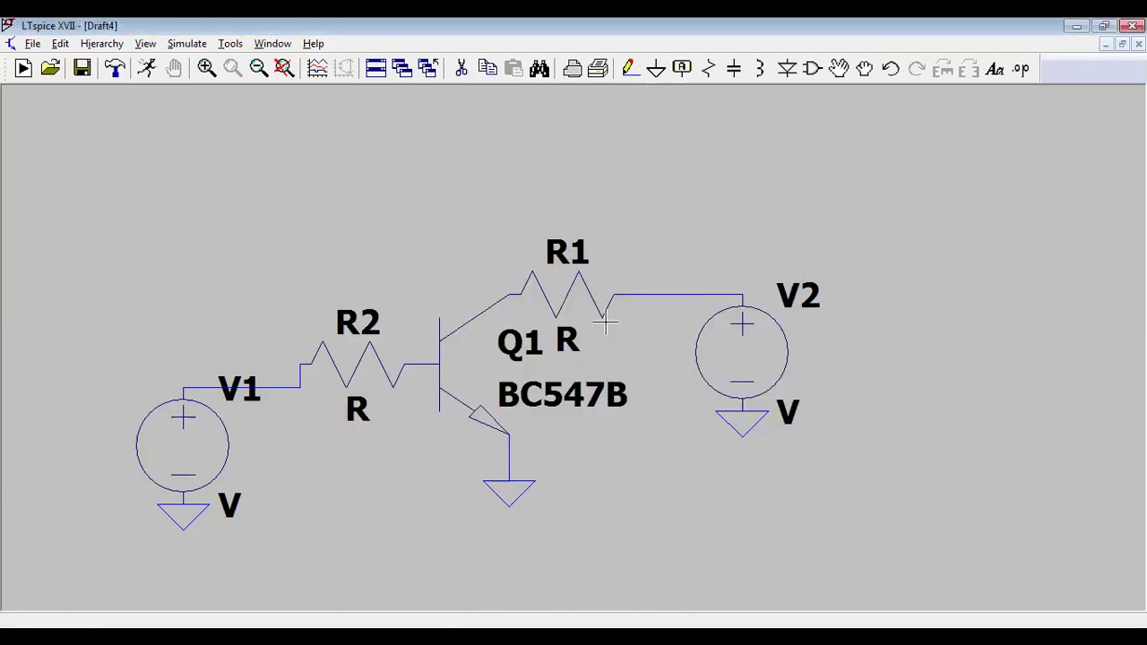
Step: Set resistor R1's resistance to 1000 Ω
{"action": "right_click", "coordinate": [579, 293]}
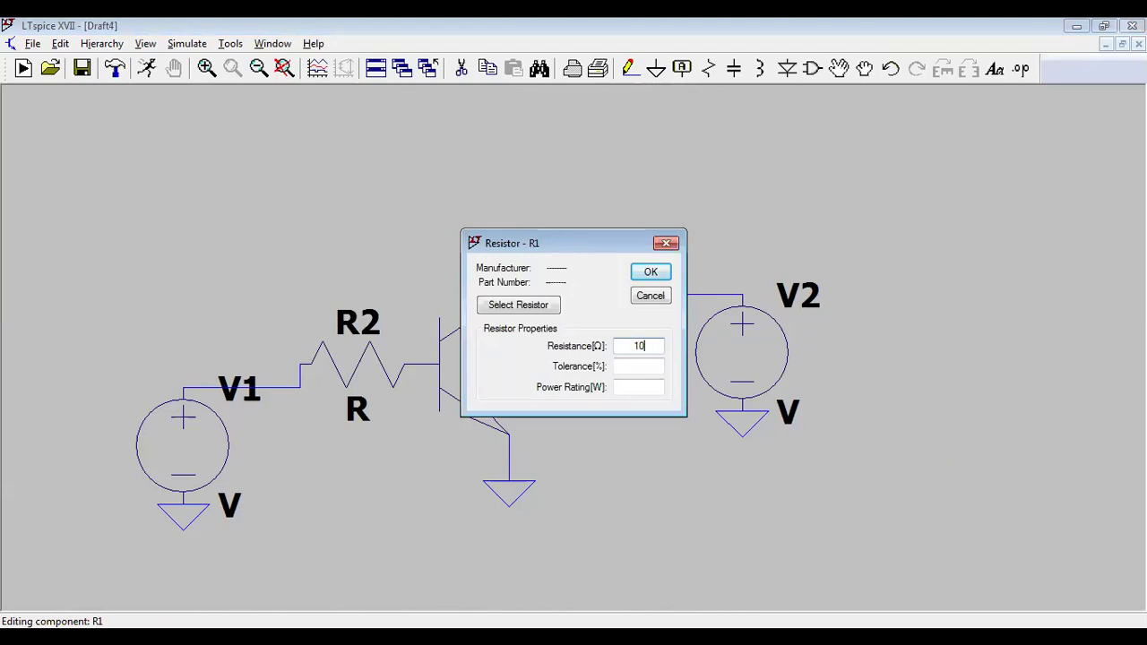
{"action": "type", "text": "00"}
{"action": "type", "text": "0"}
{"action": "type", "text": ".001"}
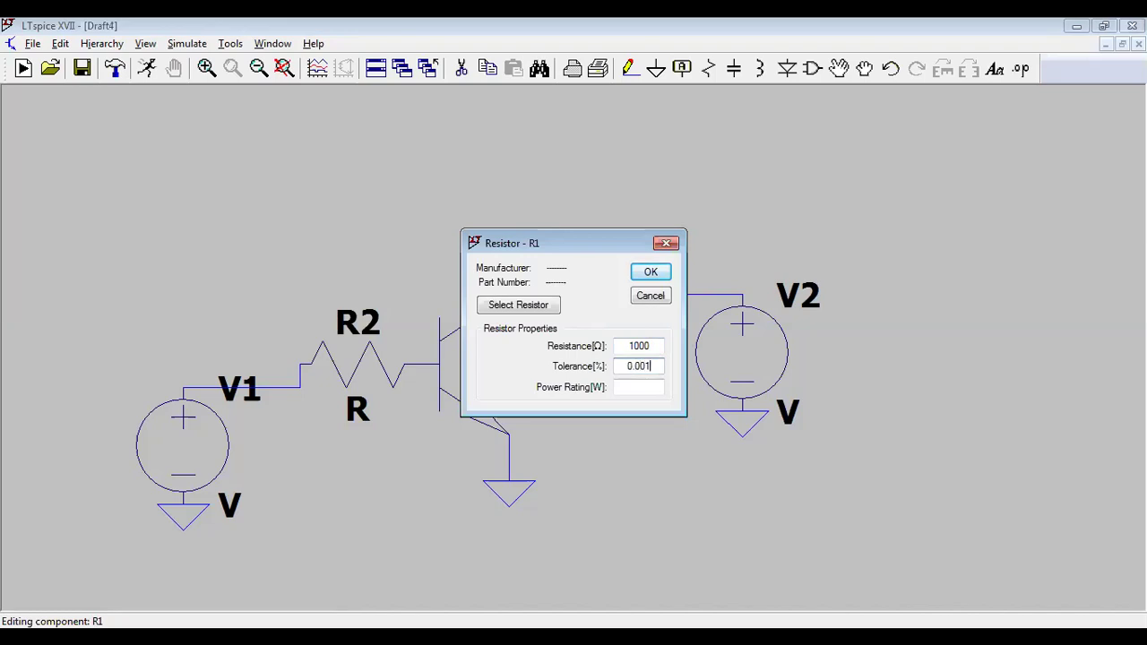
{"action": "left_click", "coordinate": [651, 272]}
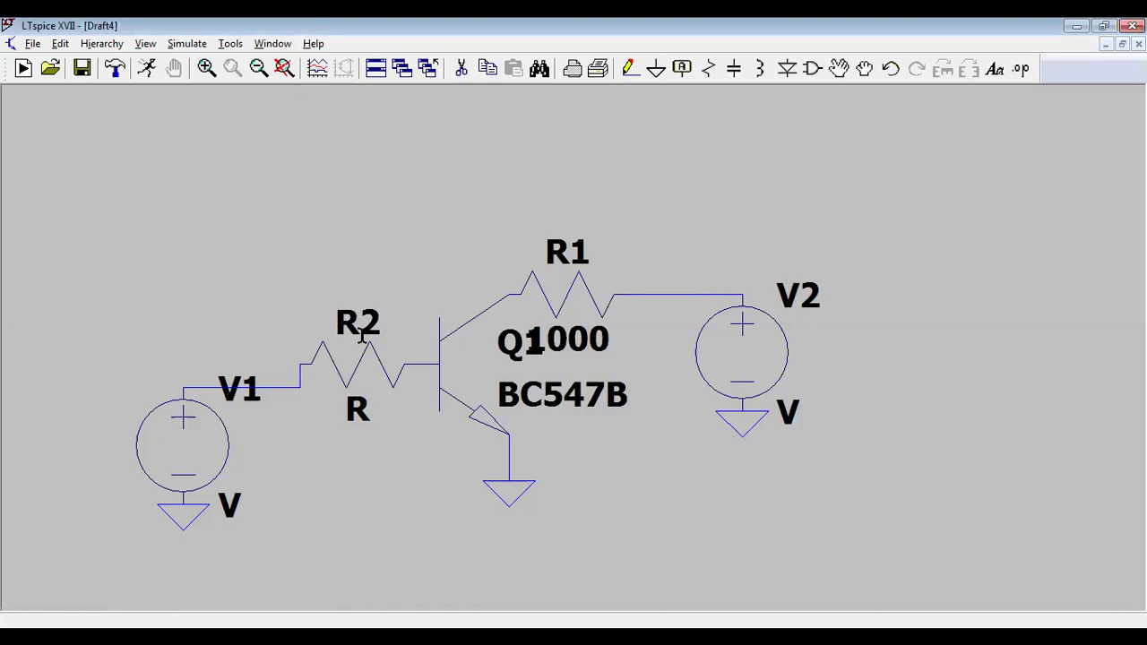
{"action": "left_click_drag", "start_coordinate": [534, 340], "coordinate": [573, 326]}
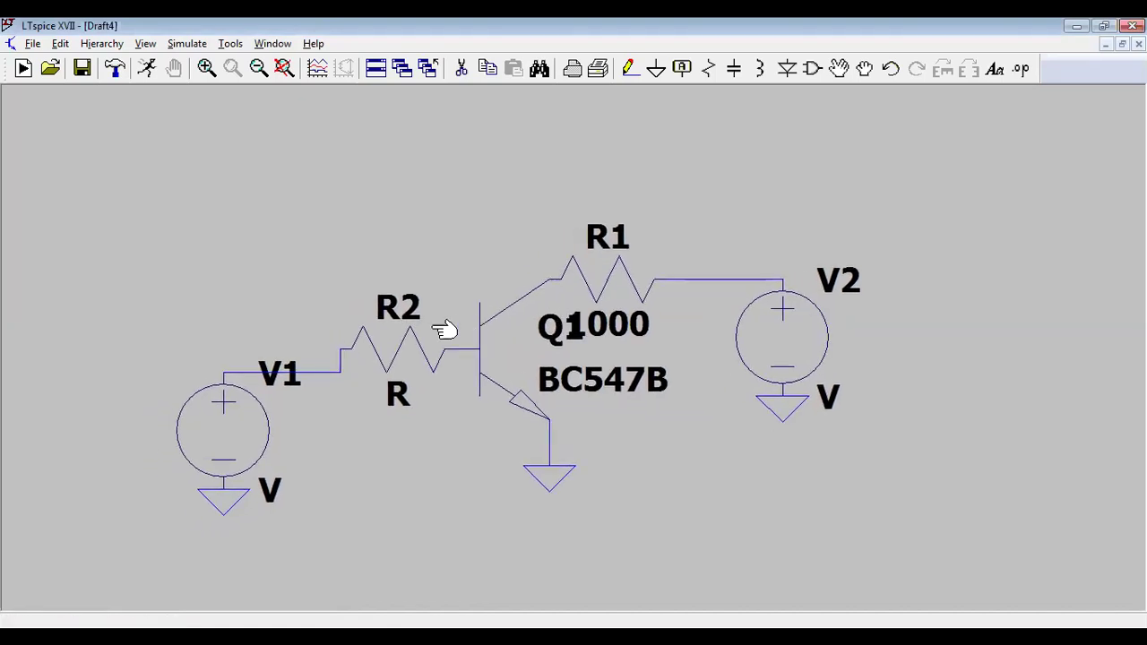
Step: Set resistor R2's resistance to 100 Ω and verify that R1 still reads 1000
{"action": "right_click", "coordinate": [398, 356]}
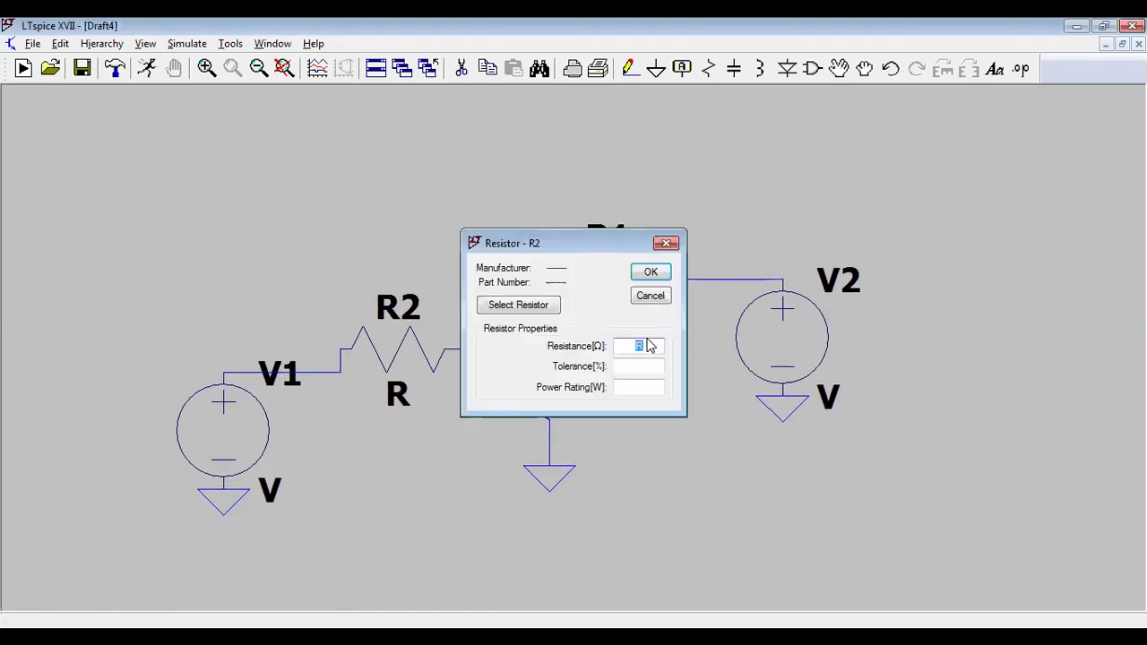
{"action": "type", "text": "100"}
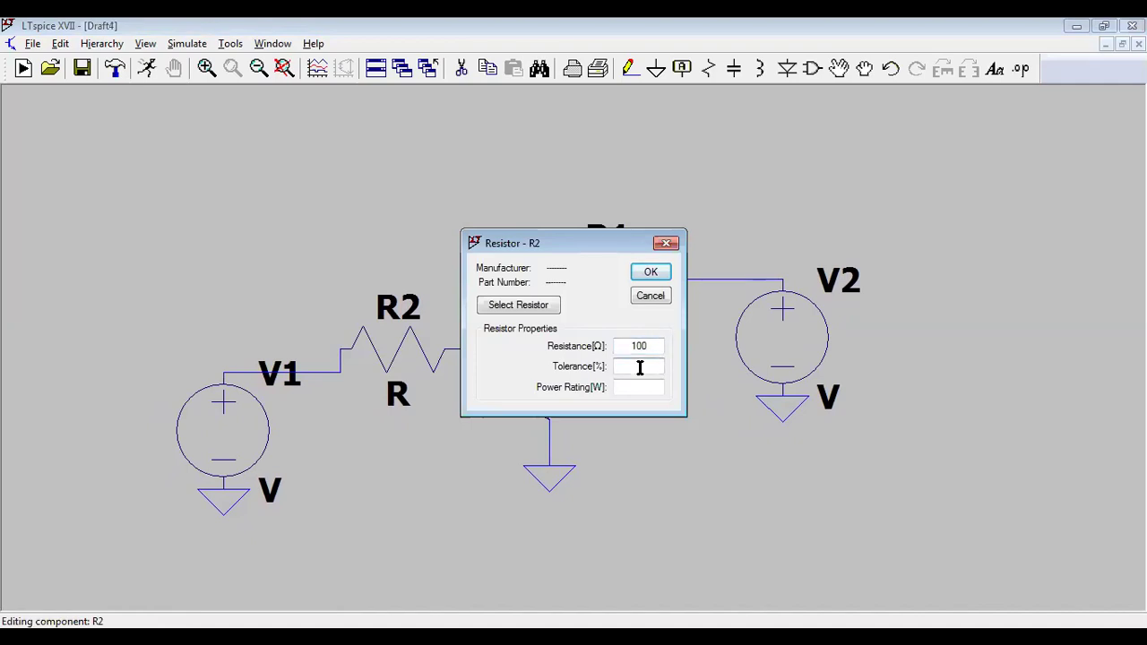
{"action": "type", "text": "0.001"}
{"action": "left_click", "coordinate": [650, 272]}
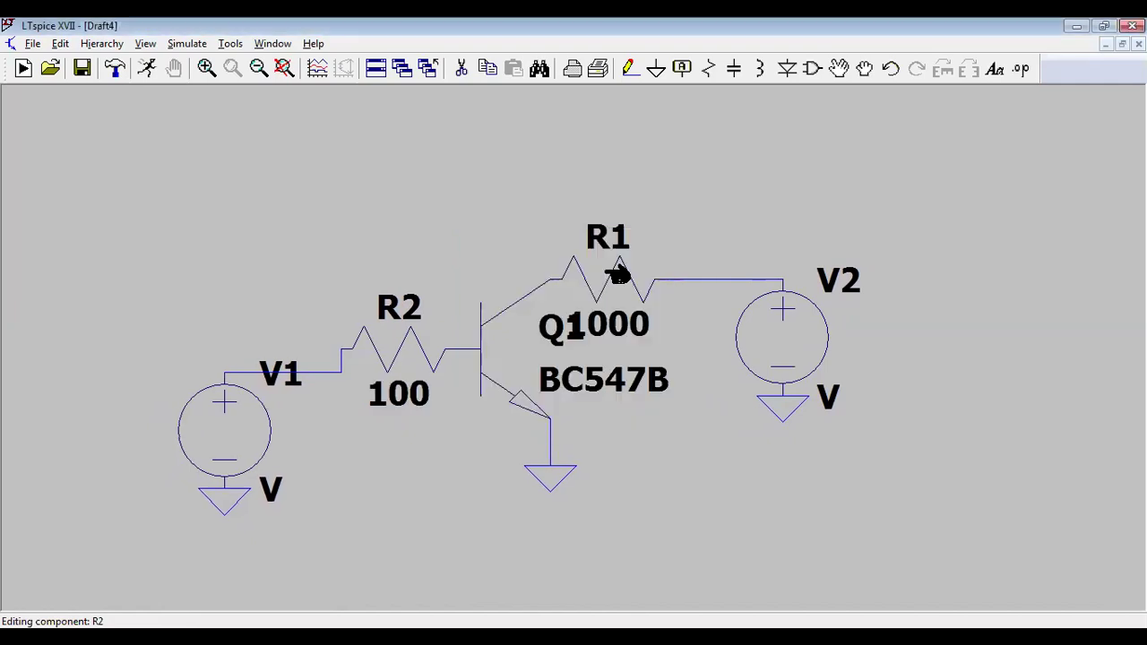
{"action": "right_click", "coordinate": [618, 274]}
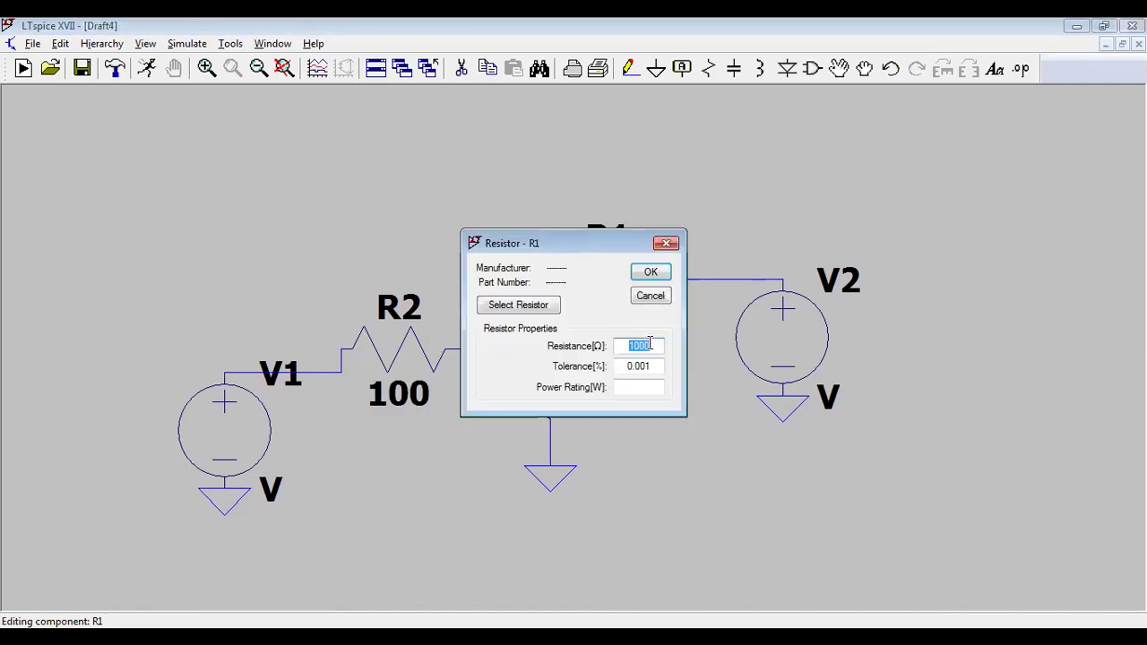
{"action": "left_click_drag", "start_coordinate": [654, 271], "coordinate": [819, 235]}
{"action": "key", "text": "Return"}
{"action": "left_click_drag", "start_coordinate": [610, 346], "coordinate": [618, 314]}
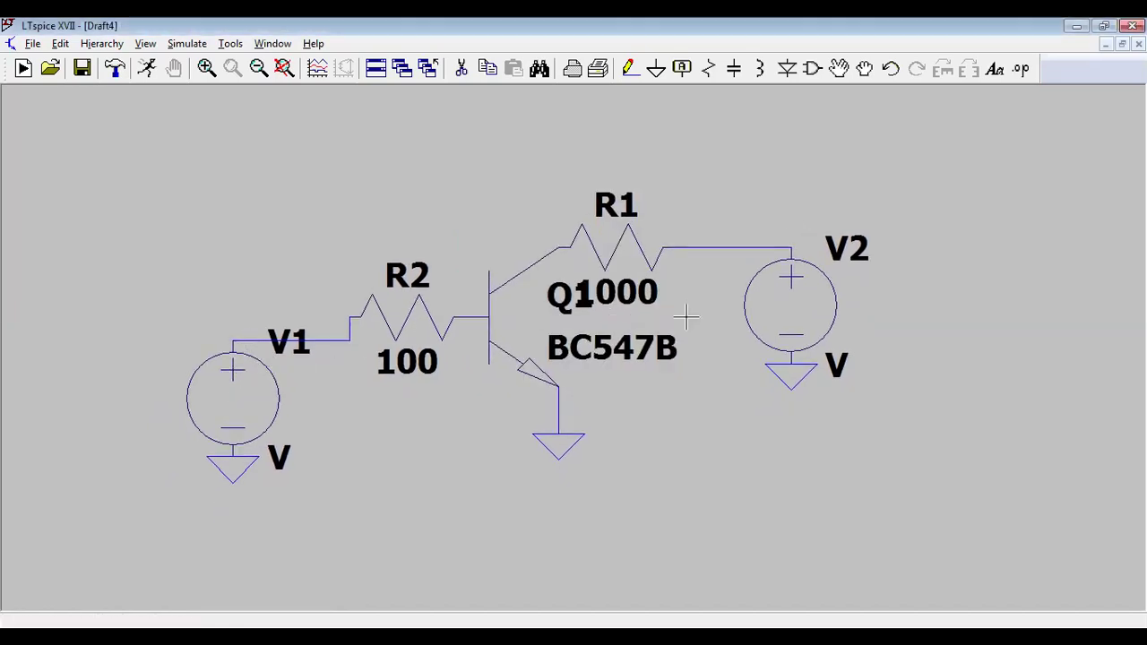
Step: Give V2 a 5 V DC value with a 0.001 Ω series resistance
{"action": "right_click", "coordinate": [793, 275]}
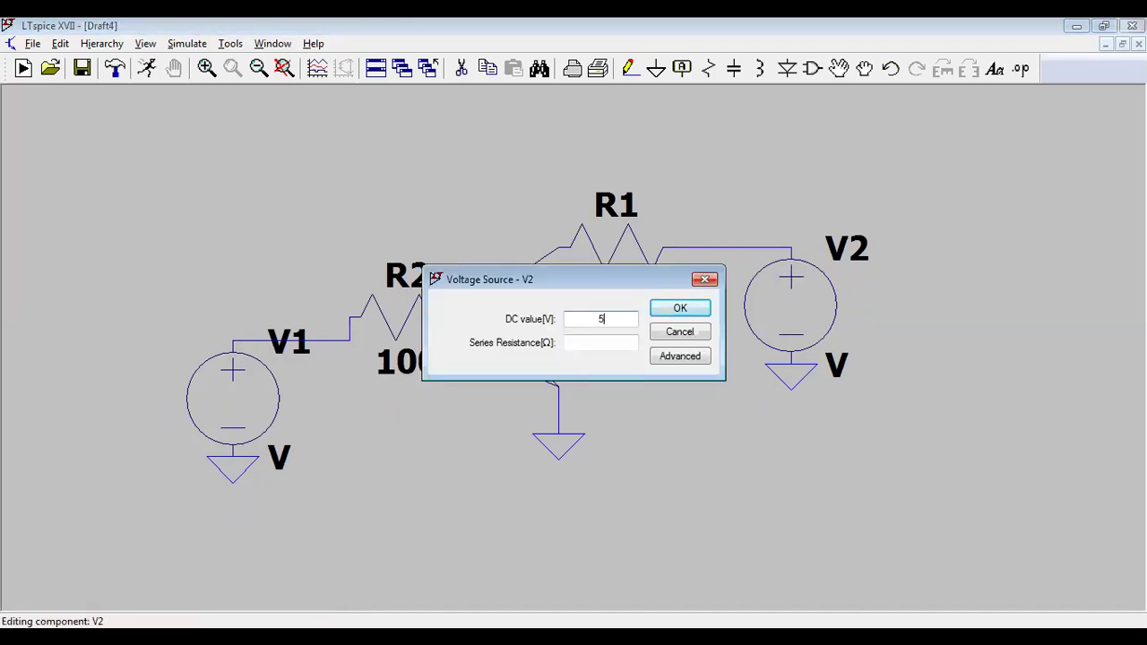
{"action": "left_click", "coordinate": [625, 344]}
{"action": "type", "text": "0.001"}
{"action": "left_click", "coordinate": [687, 309]}
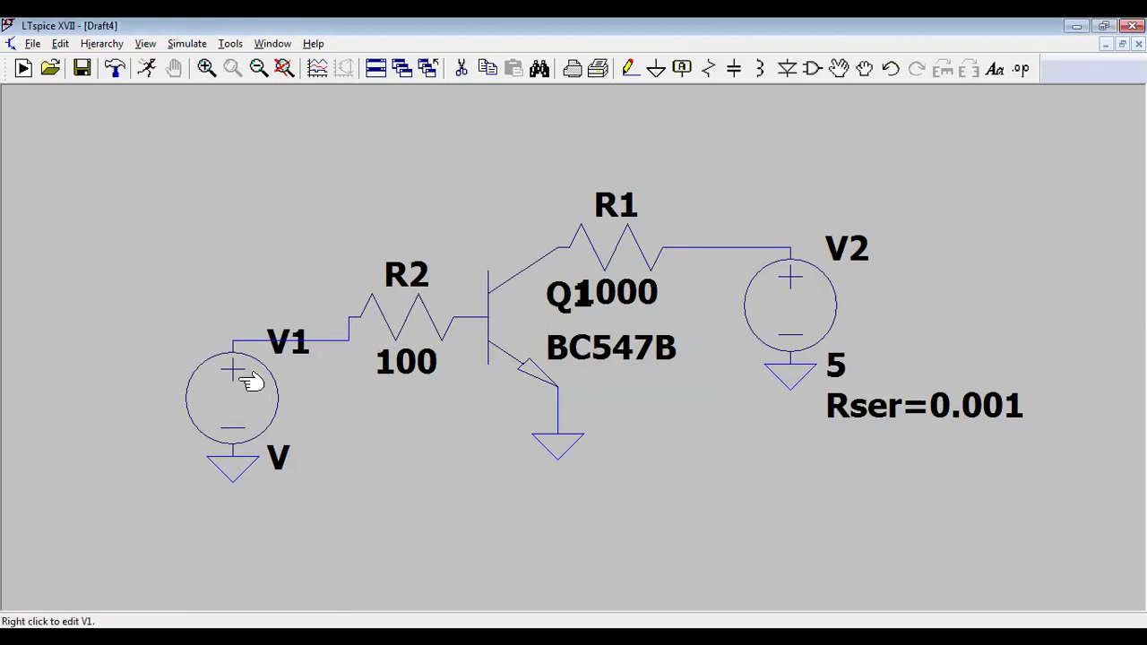
Step: Rename source V1 to VBE and source V2 to VCE
{"action": "right_click", "coordinate": [288, 345]}
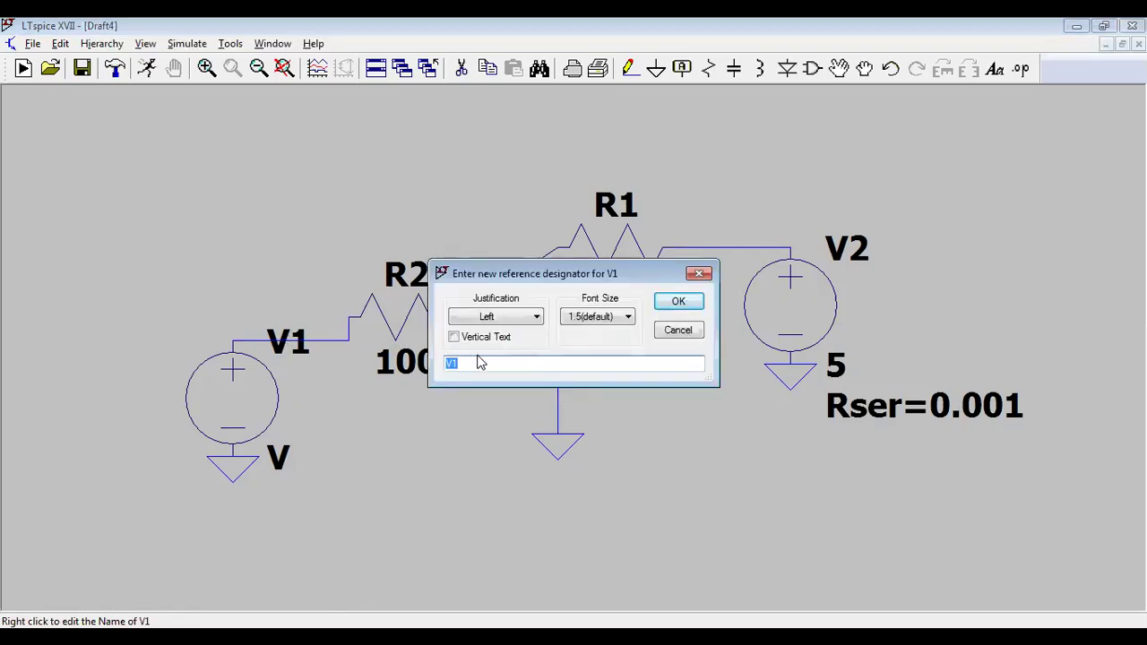
{"action": "type", "text": "VBE"}
{"action": "left_click", "coordinate": [674, 303]}
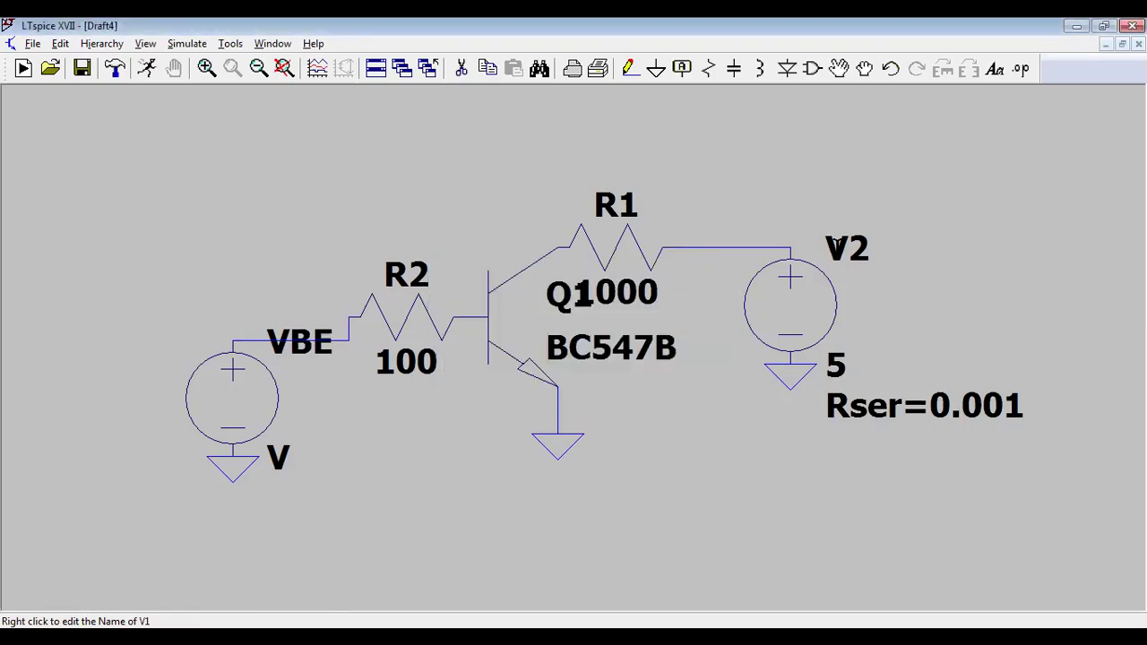
{"action": "right_click", "coordinate": [846, 250]}
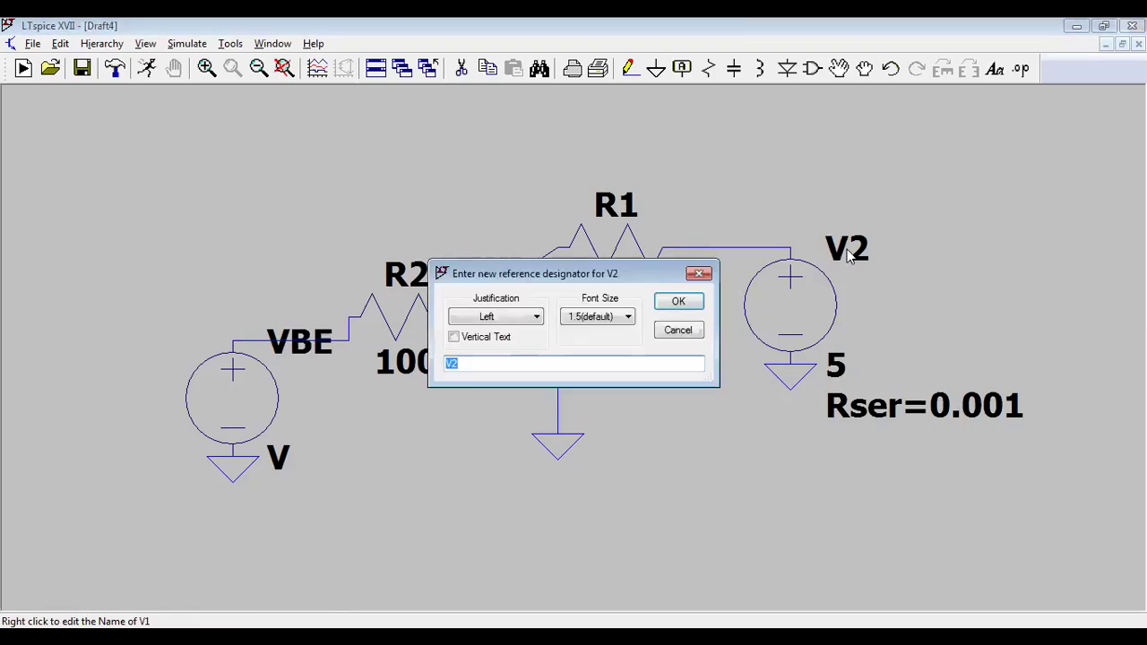
{"action": "type", "text": "VCE"}
{"action": "left_click", "coordinate": [678, 302]}
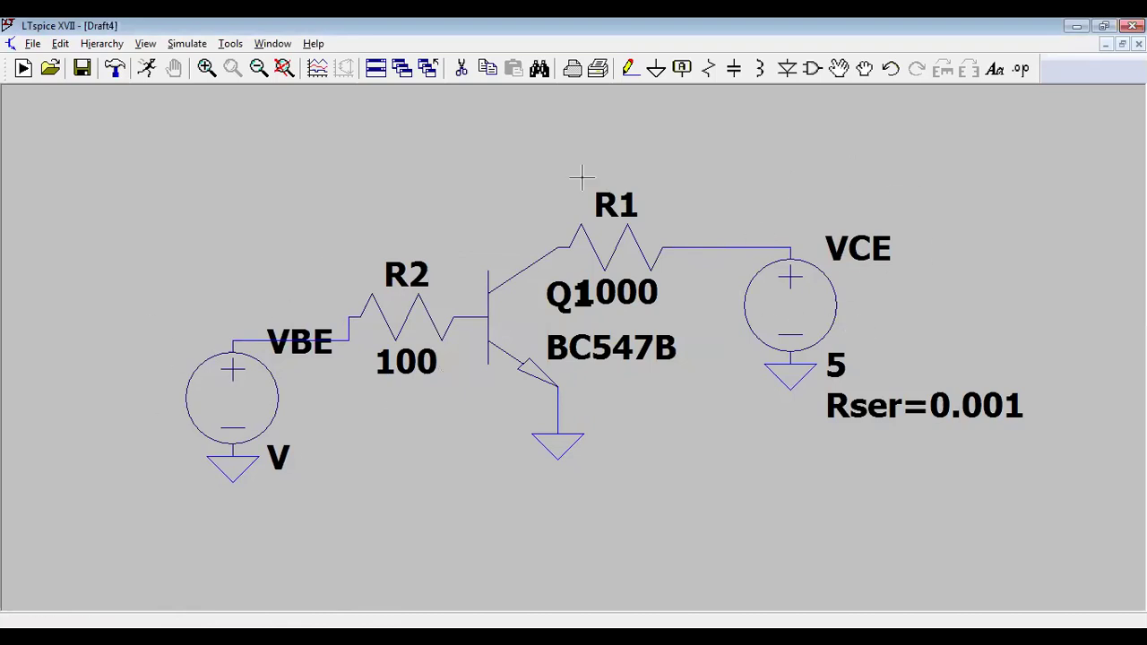
Step: Place the net label IC on the wire between R1 and VCE
{"action": "left_click", "coordinate": [682, 69]}
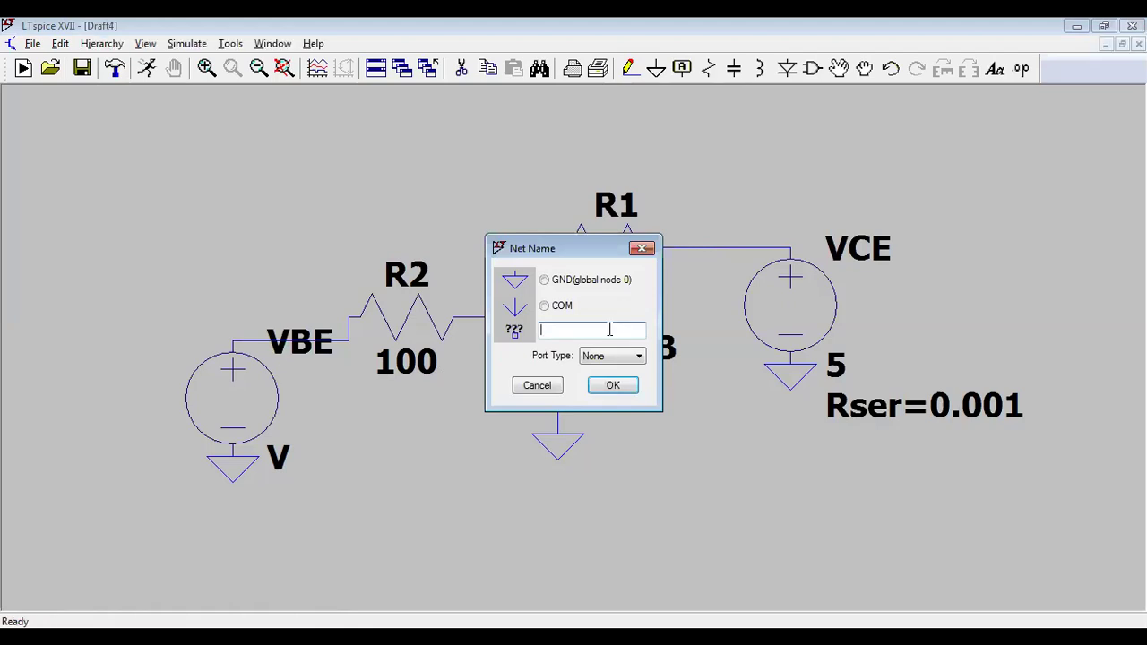
{"action": "left_click", "coordinate": [613, 387]}
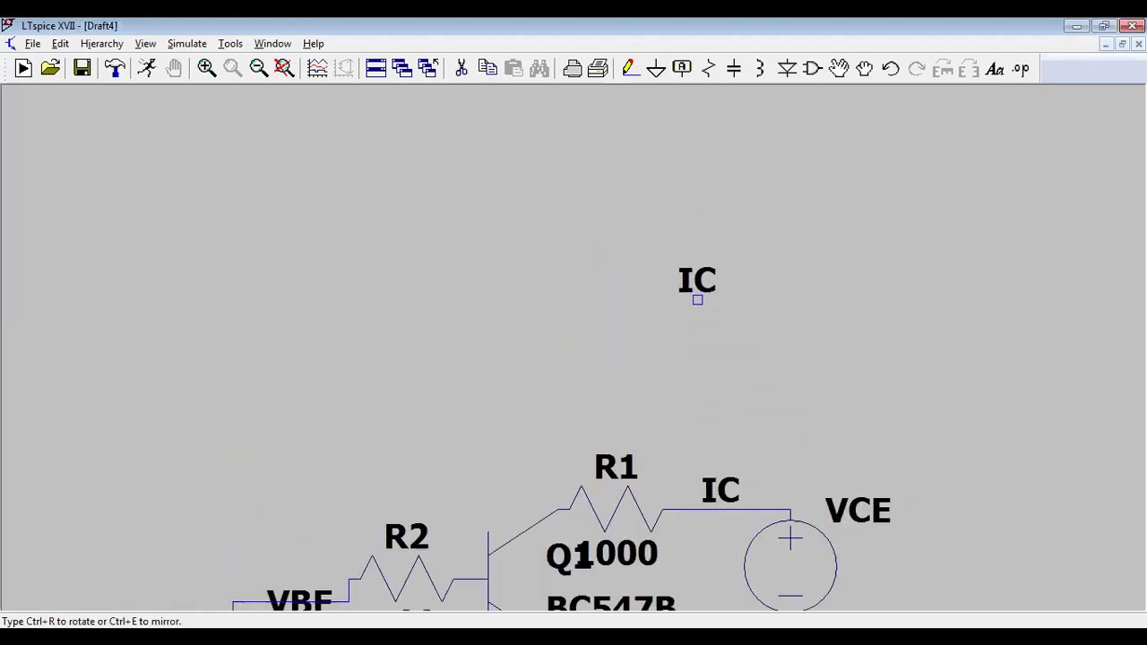
{"action": "key", "text": "Escape"}
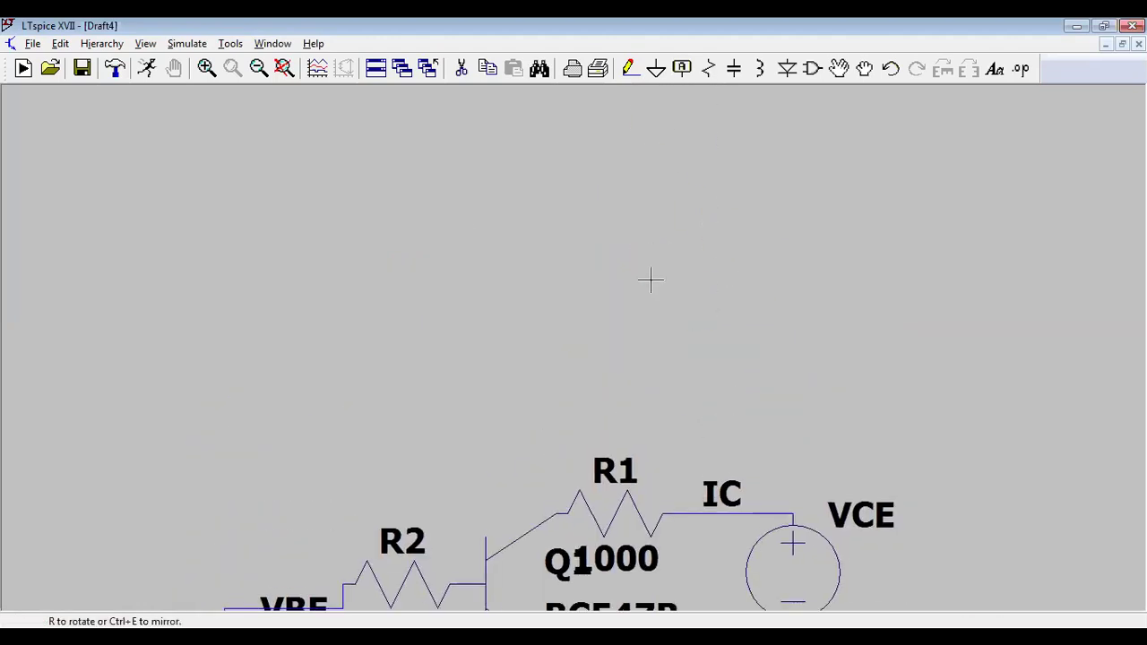
{"action": "left_click", "coordinate": [257, 69]}
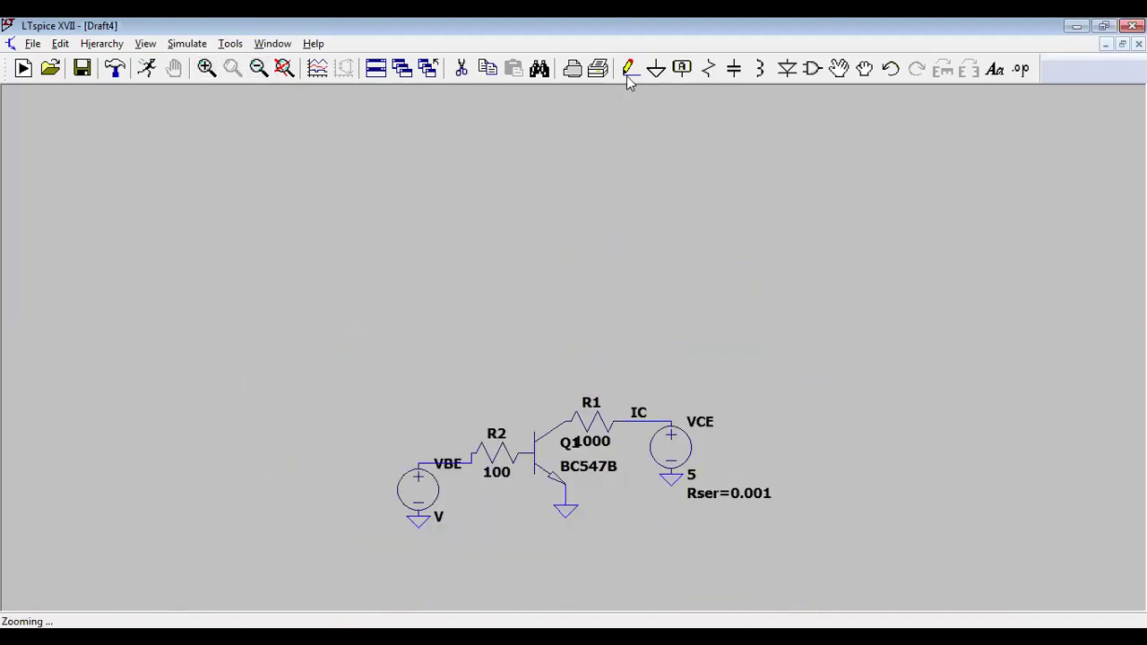
Step: Place the net label IB on the wire between R2 and Q1's base
{"action": "left_click", "coordinate": [682, 69]}
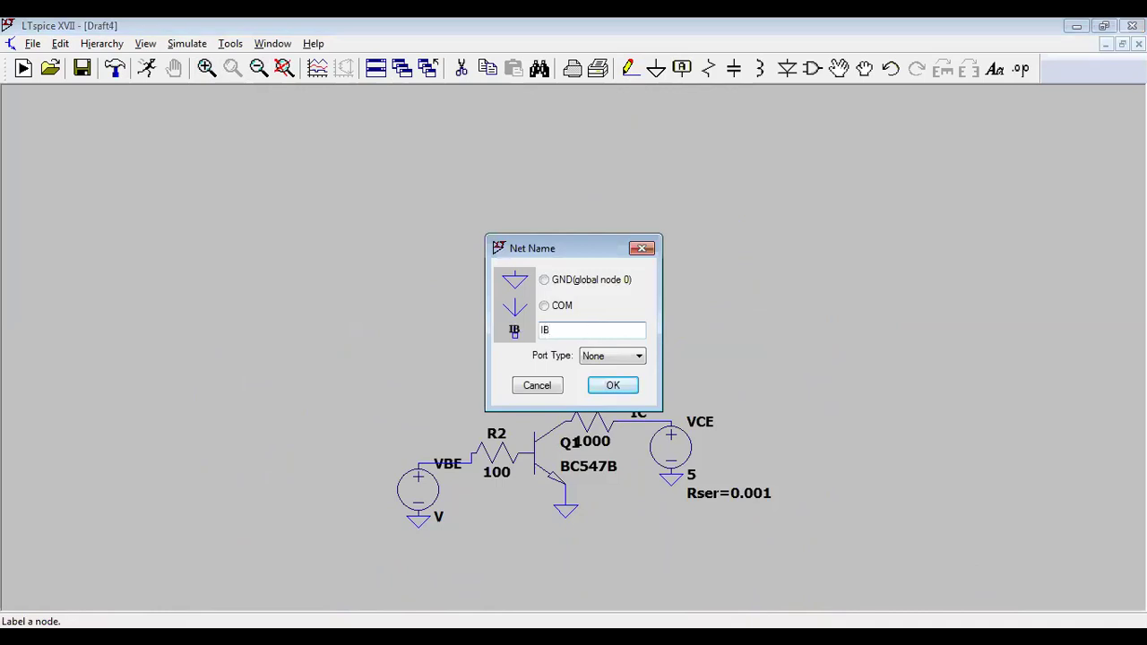
{"action": "left_click", "coordinate": [613, 385]}
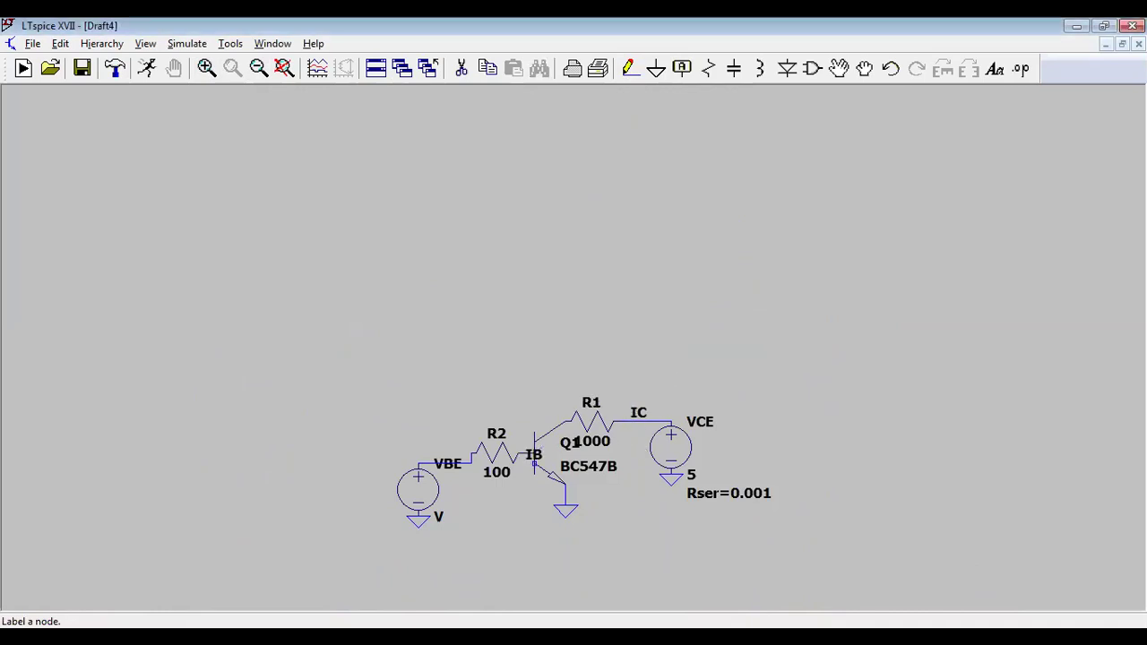
{"action": "left_click", "coordinate": [516, 457]}
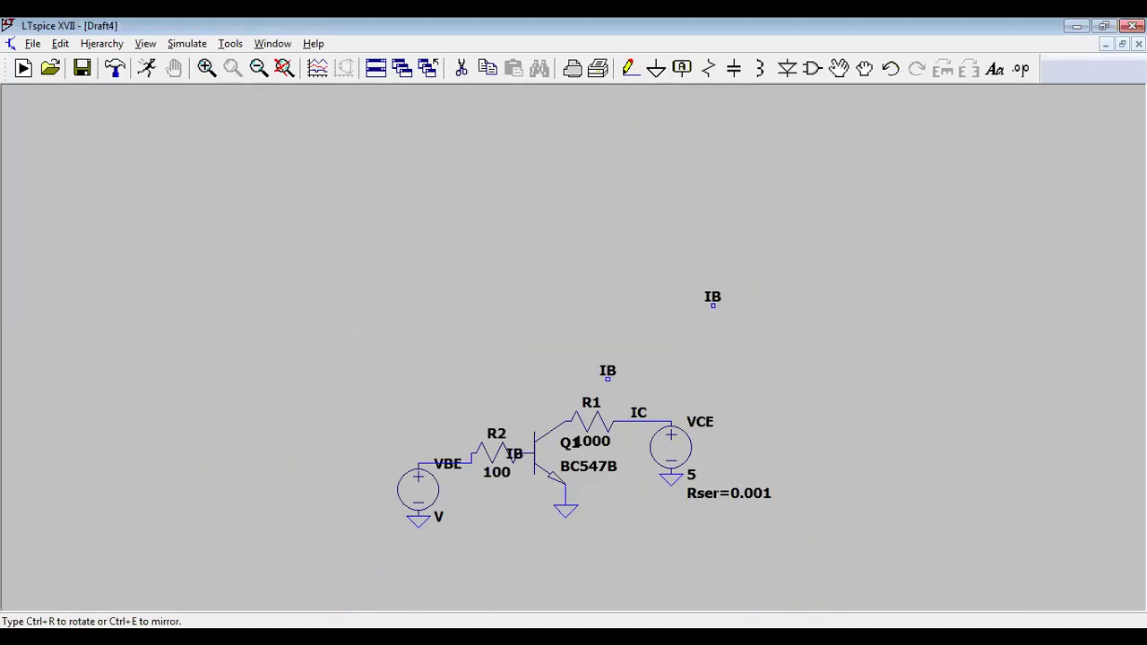
{"action": "key", "text": "Escape"}
{"action": "scroll", "coordinate": [595, 350], "scroll_direction": "up", "scroll_amount": 3}
{"action": "left_click_drag", "start_coordinate": [584, 341], "coordinate": [578, 185]}
{"action": "scroll", "coordinate": [579, 186], "scroll_direction": "up", "scroll_amount": 1}
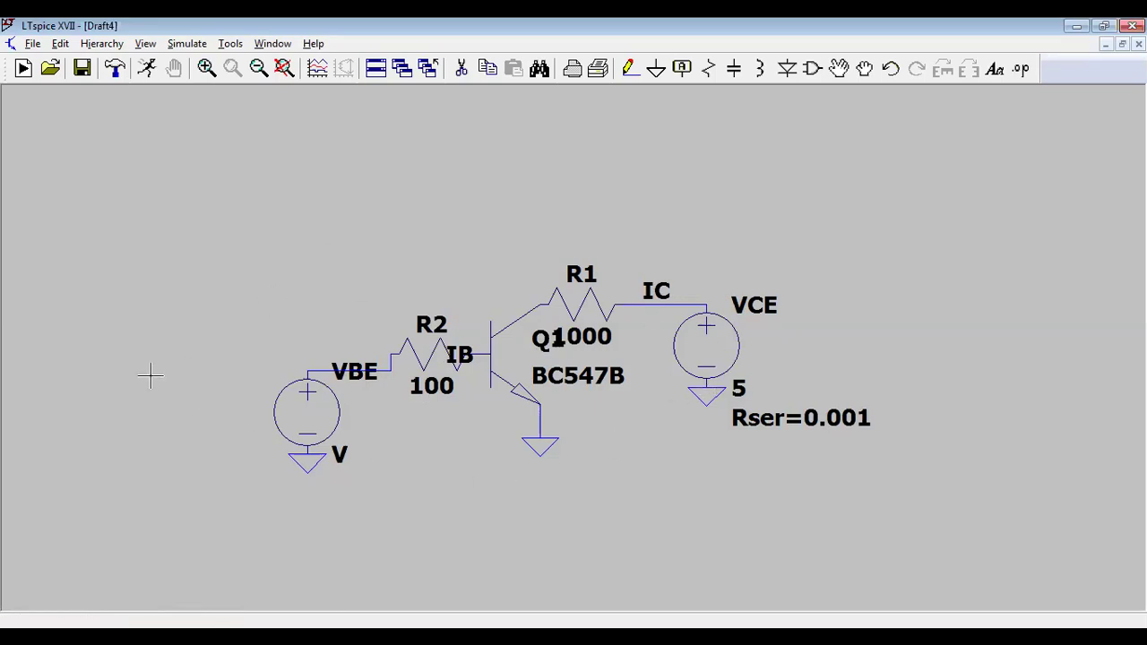
Step: Set up a linear DC sweep of VBE from 0 to 1 V in 0.1 V steps
{"action": "left_click", "coordinate": [185, 45]}
{"action": "left_click", "coordinate": [231, 207]}
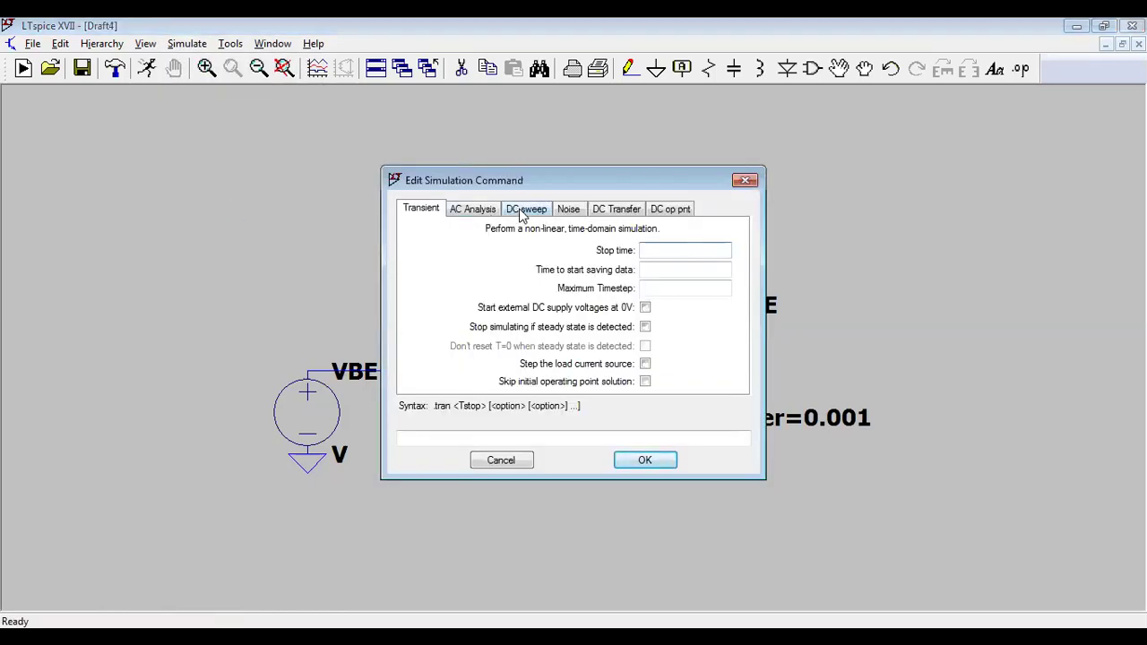
{"action": "left_click", "coordinate": [525, 211]}
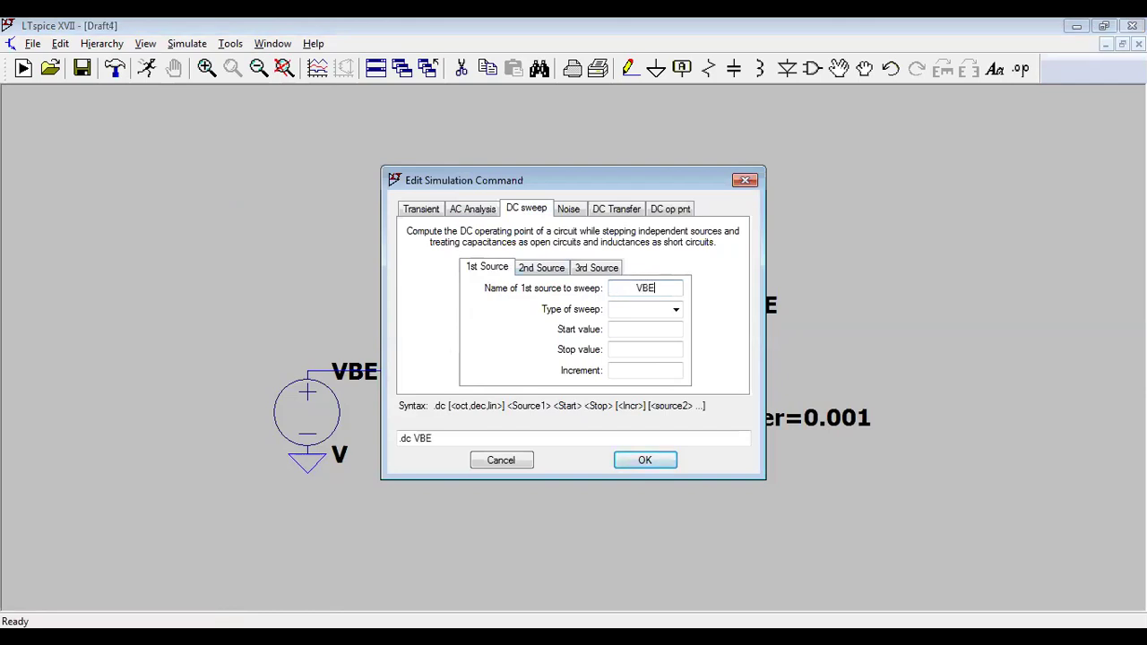
{"action": "left_click", "coordinate": [653, 314]}
{"action": "left_click", "coordinate": [648, 326]}
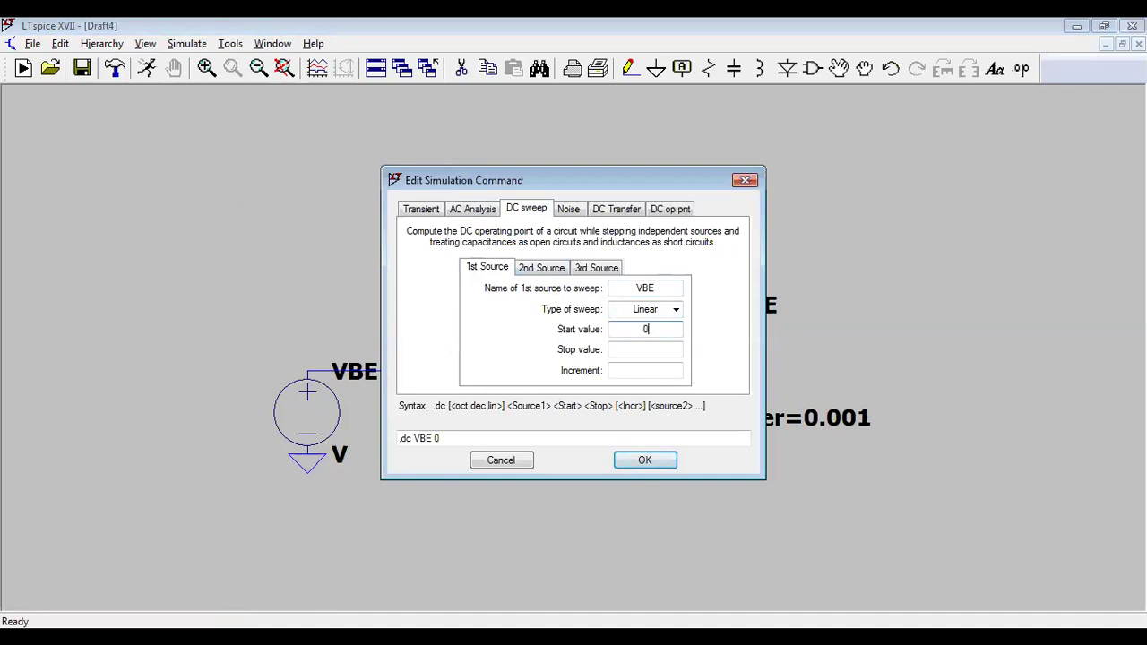
{"action": "type", "text": "1"}
{"action": "left_click", "coordinate": [649, 370]}
Step: Add VCE 0 to 5 V in 1 V steps, place the .dc directive, and run it
{"action": "left_click", "coordinate": [555, 269]}
{"action": "left_click", "coordinate": [643, 285]}
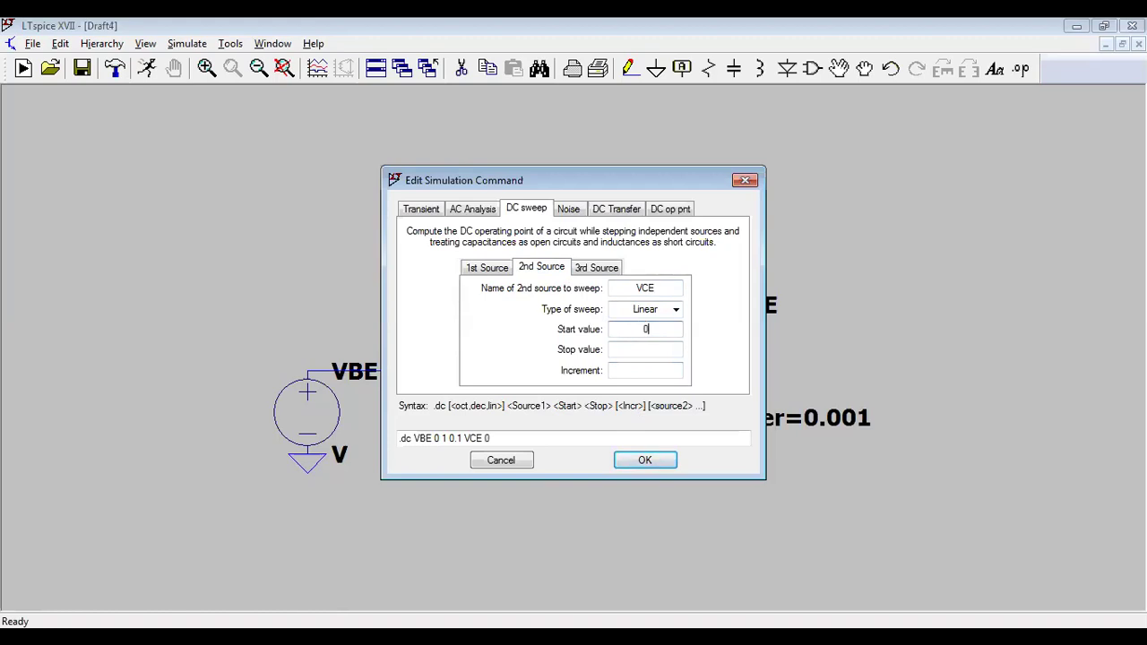
{"action": "left_click", "coordinate": [644, 373]}
{"action": "type", "text": "1"}
{"action": "left_click", "coordinate": [645, 460]}
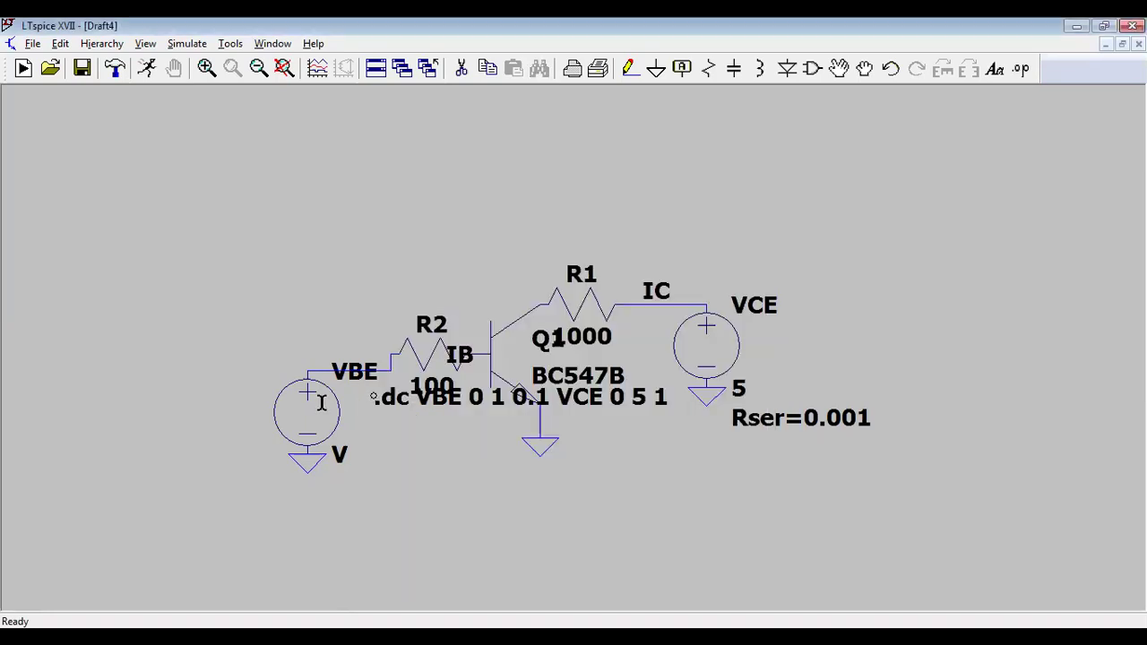
{"action": "left_click", "coordinate": [151, 489]}
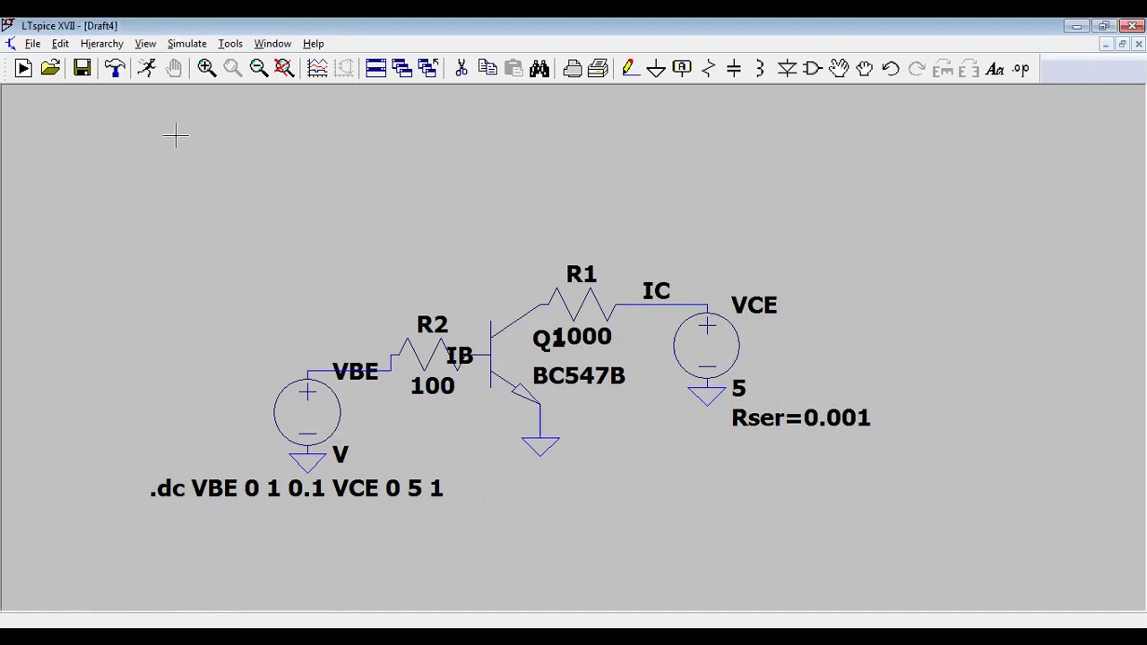
{"action": "left_click", "coordinate": [147, 69]}
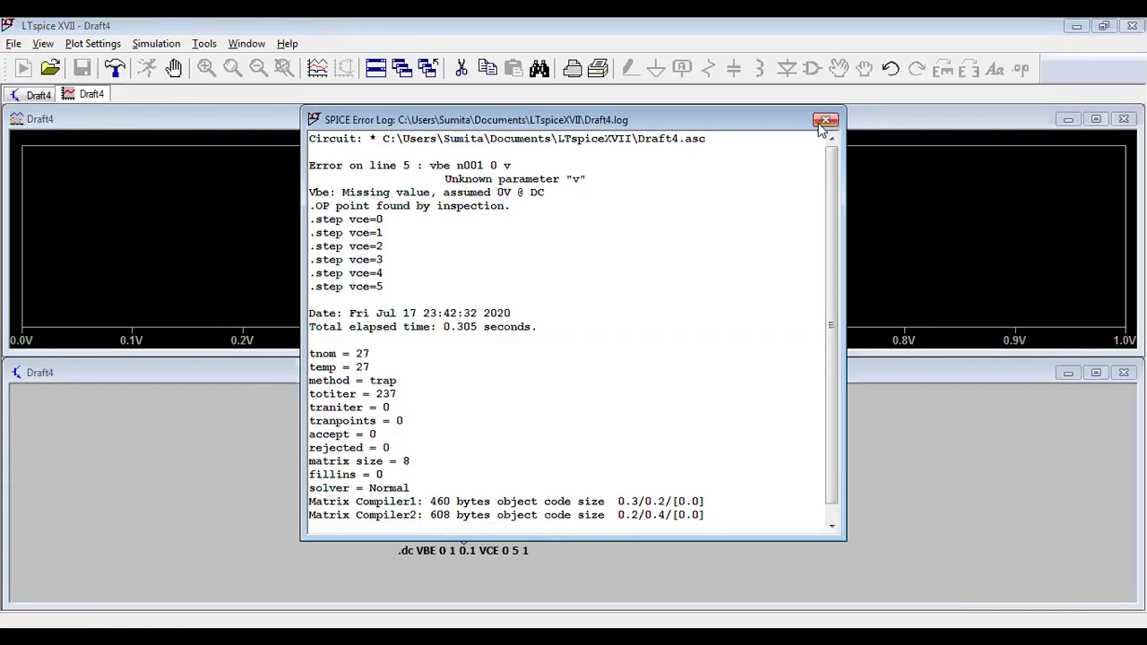
Step: Close the SPICE error log and zoom in on the empty 0–1 V waveform plot
{"action": "left_click", "coordinate": [826, 121]}
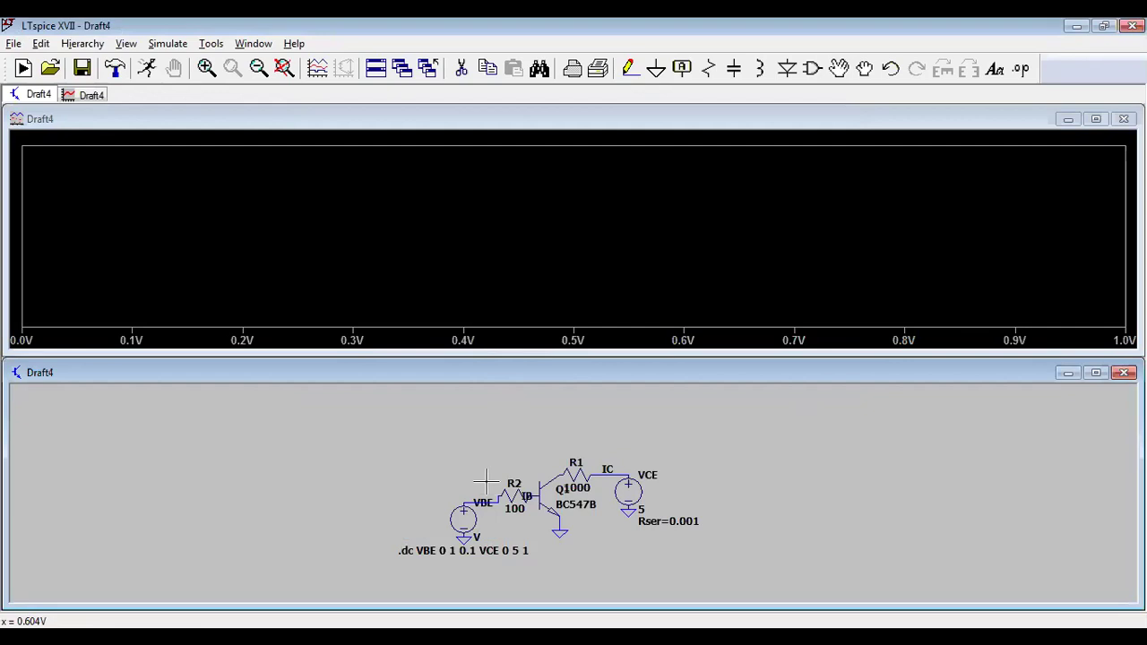
{"action": "scroll", "coordinate": [674, 488], "scroll_direction": "up", "scroll_amount": 3}
{"action": "scroll", "coordinate": [674, 489], "scroll_direction": "up", "scroll_amount": 2}
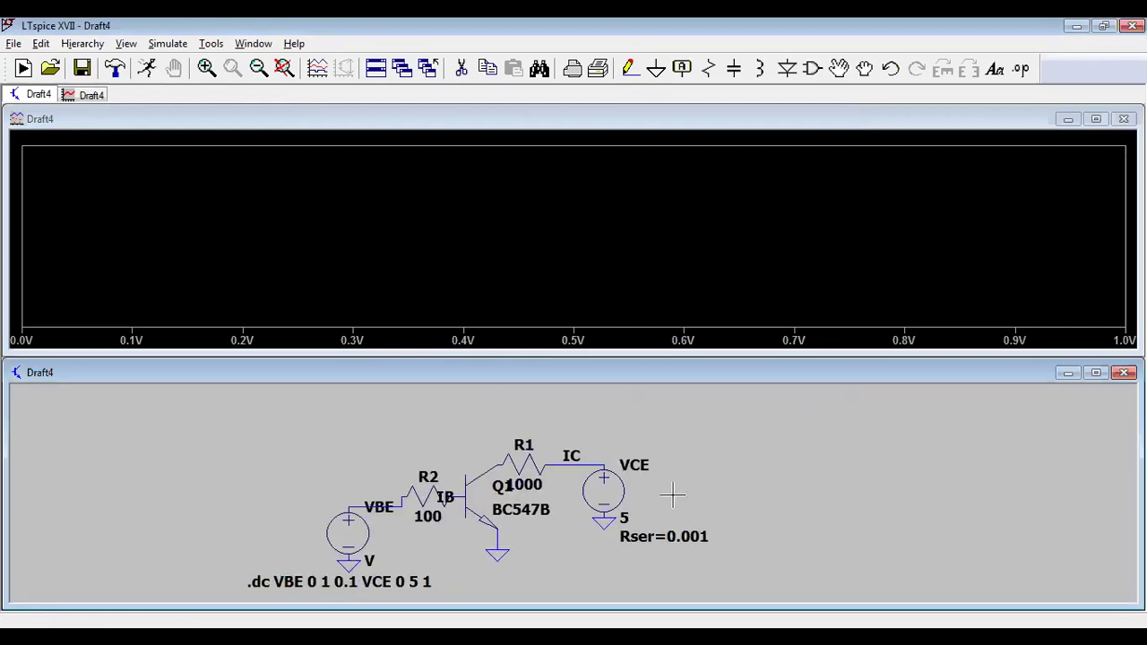
Step: Probe Q1's base and R1 to plot the Ib(Q1) and I(R1) sweep curves
{"action": "left_click", "coordinate": [470, 485]}
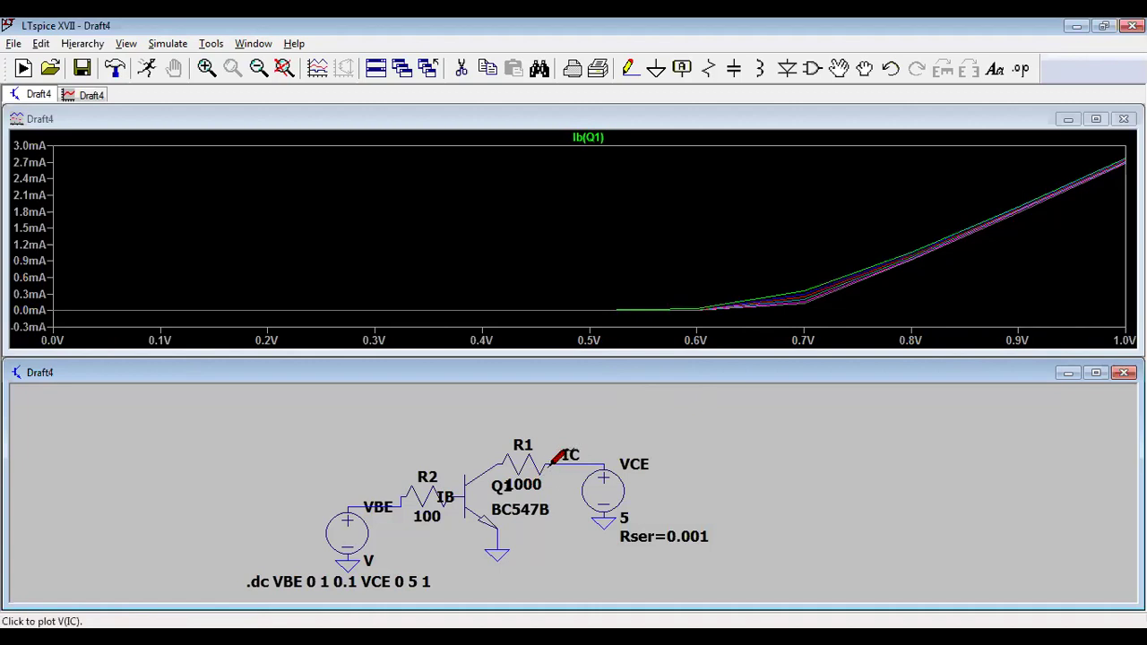
{"action": "left_click", "coordinate": [548, 468]}
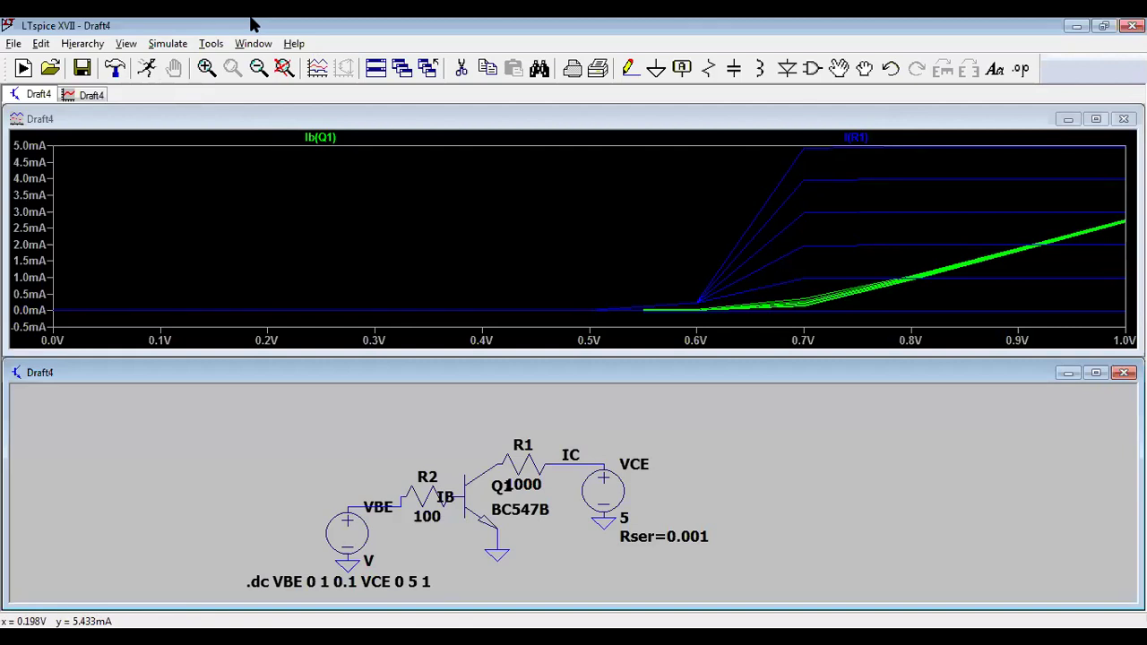
{"action": "key", "text": "alt+Tab"}
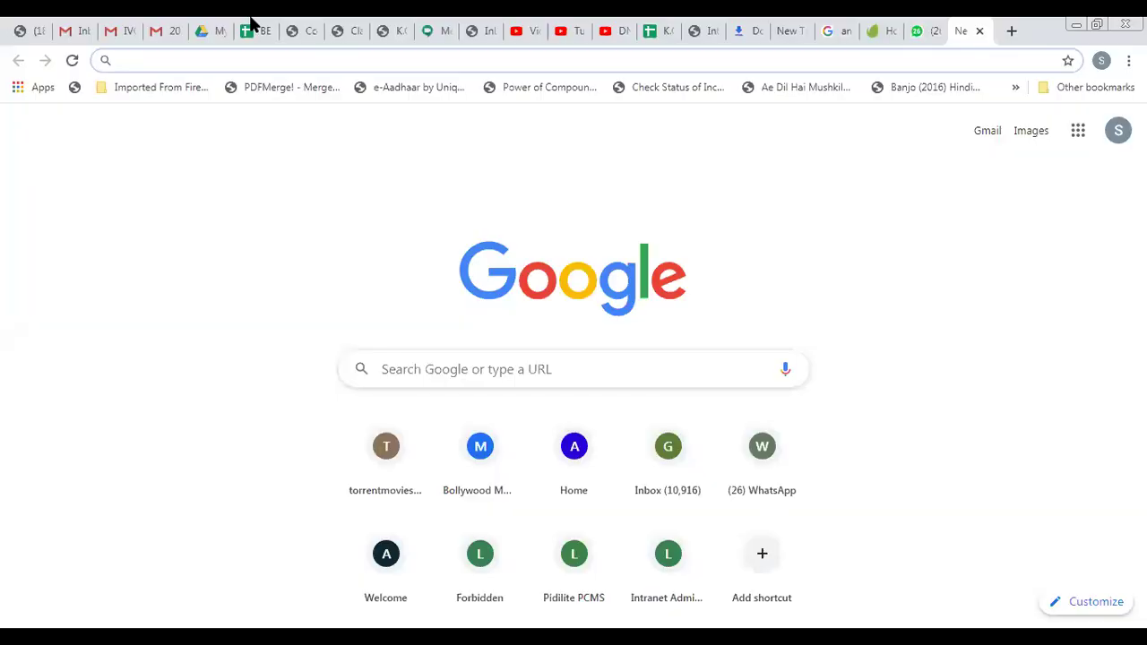
Step: Search Google for 'virtual lab' and open the vlab.co.in site
{"action": "left_click", "coordinate": [629, 59]}
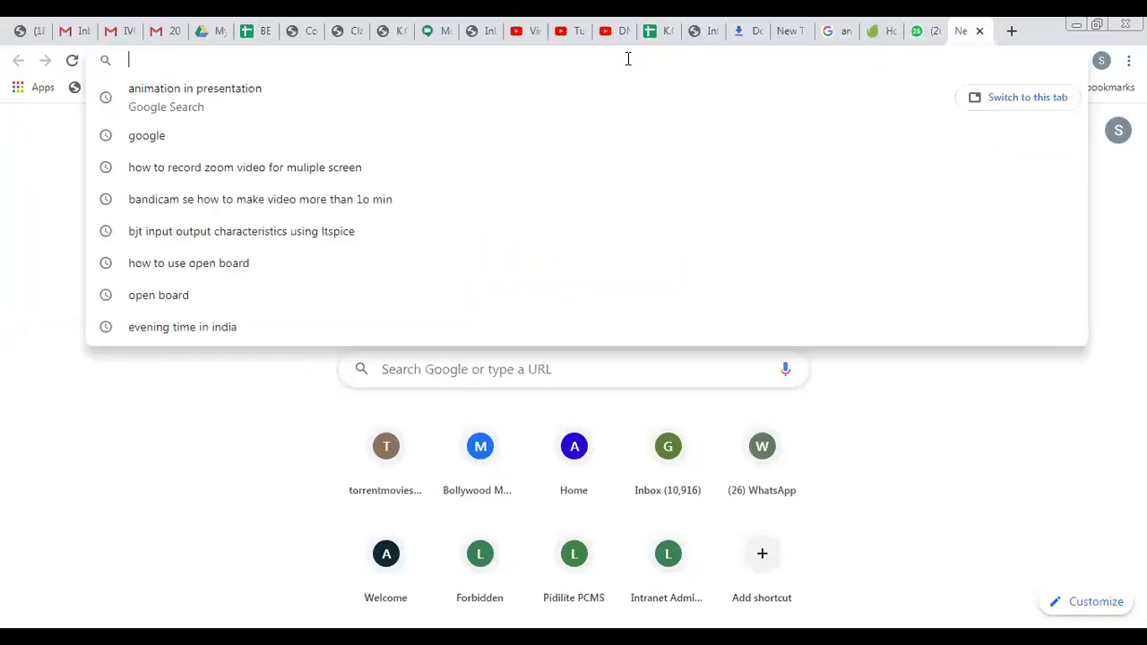
{"action": "type", "text": "virt"}
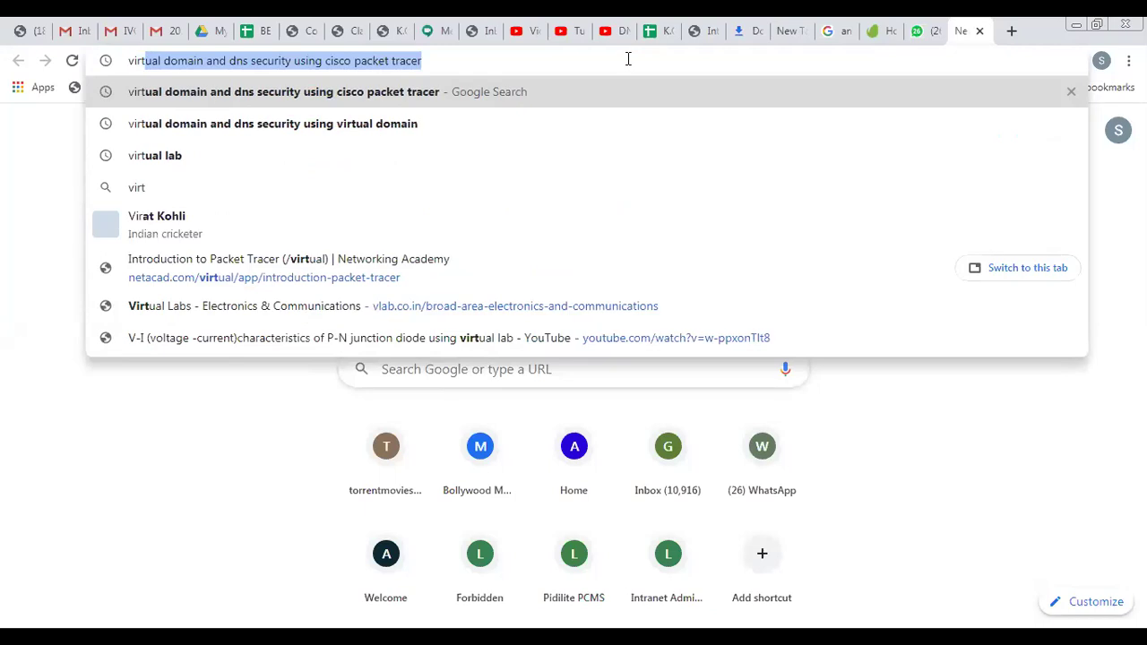
{"action": "type", "text": "ual "}
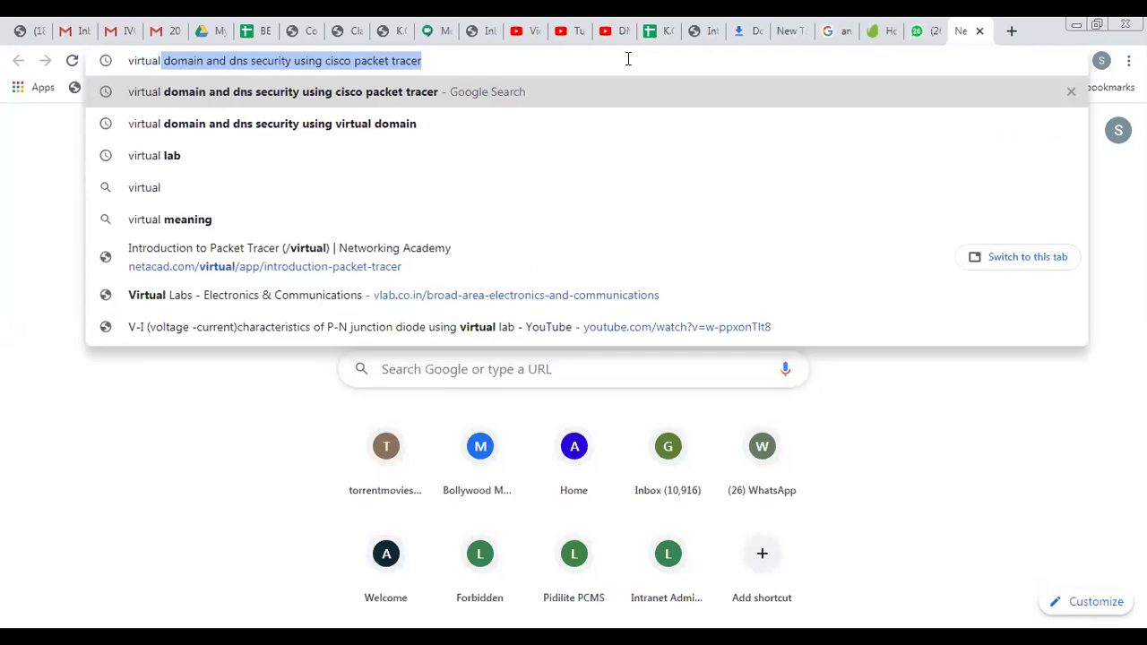
{"action": "type", "text": "lab"}
{"action": "key", "text": "Return"}
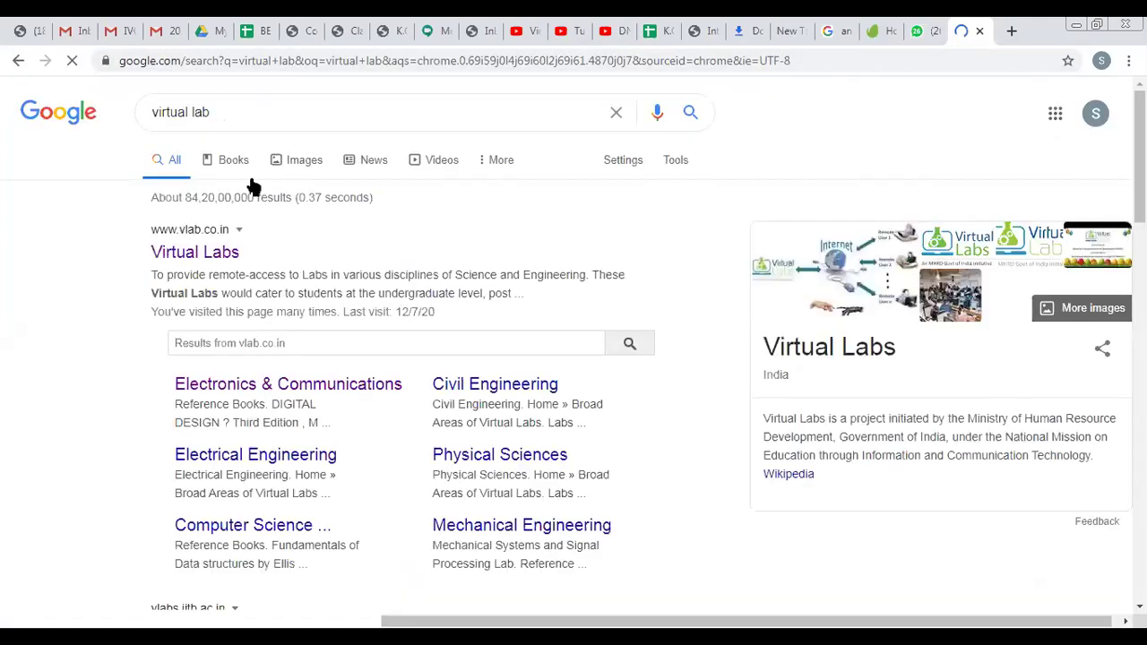
{"action": "left_click", "coordinate": [182, 255]}
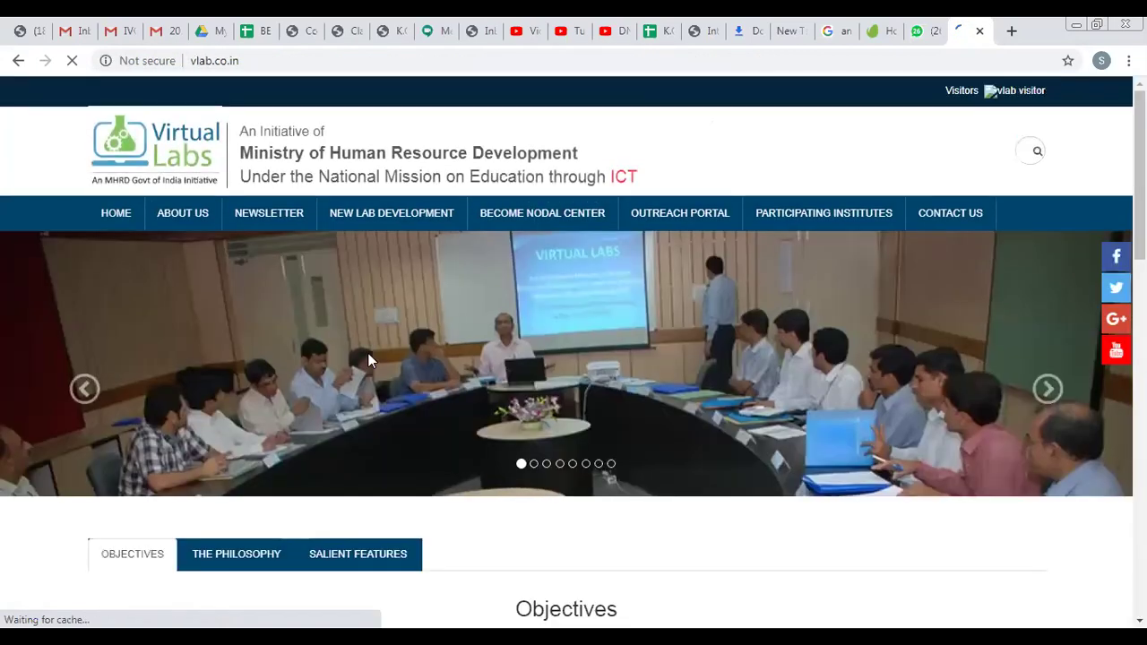
Step: Go to Electronics & Communications, then open the Basic Electronics Lab
{"action": "scroll", "coordinate": [369, 353], "scroll_direction": "down", "scroll_amount": 3}
{"action": "scroll", "coordinate": [370, 359], "scroll_direction": "down", "scroll_amount": 4}
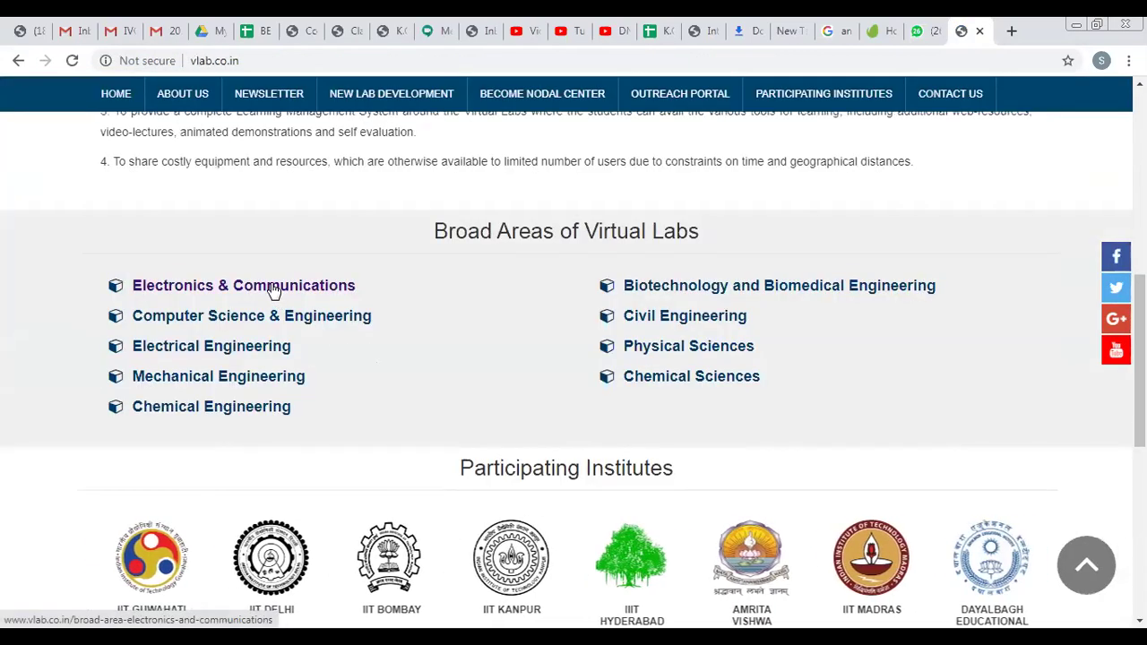
{"action": "left_click", "coordinate": [274, 286]}
{"action": "scroll", "coordinate": [353, 313], "scroll_direction": "down", "scroll_amount": 10}
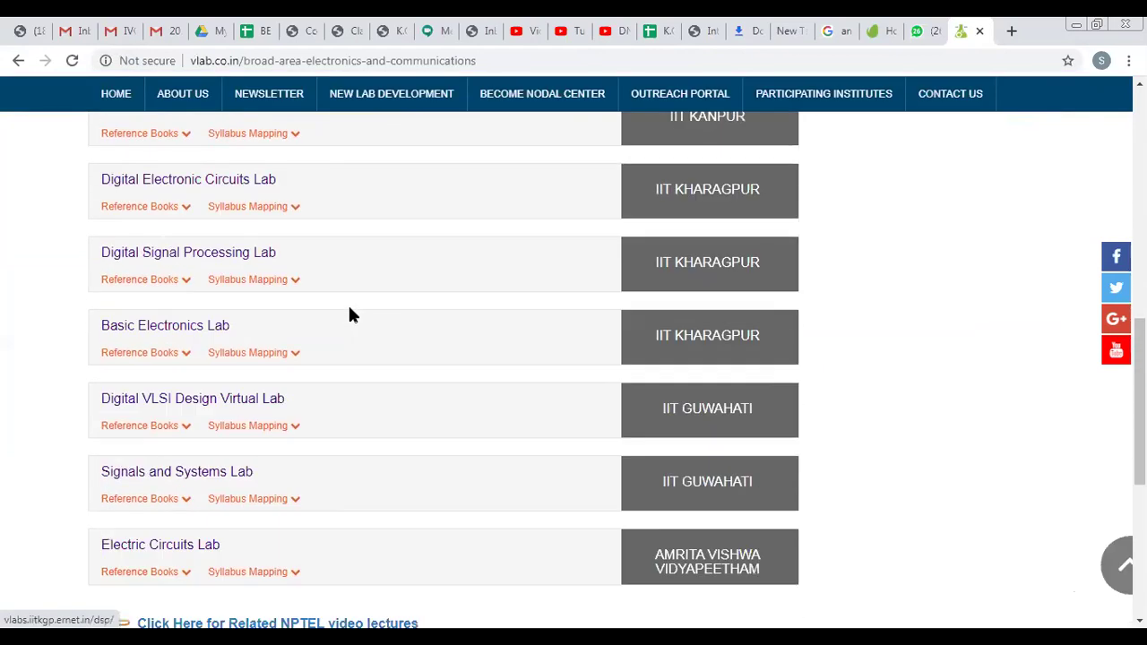
{"action": "scroll", "coordinate": [353, 315], "scroll_direction": "up", "scroll_amount": 1}
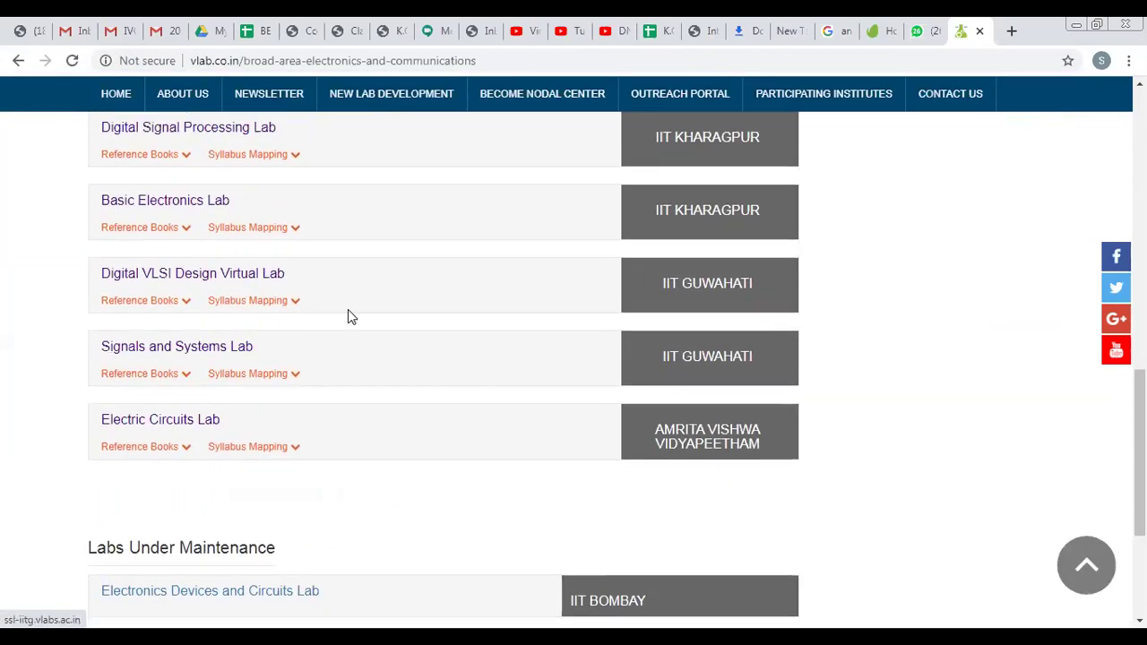
{"action": "left_click", "coordinate": [208, 250]}
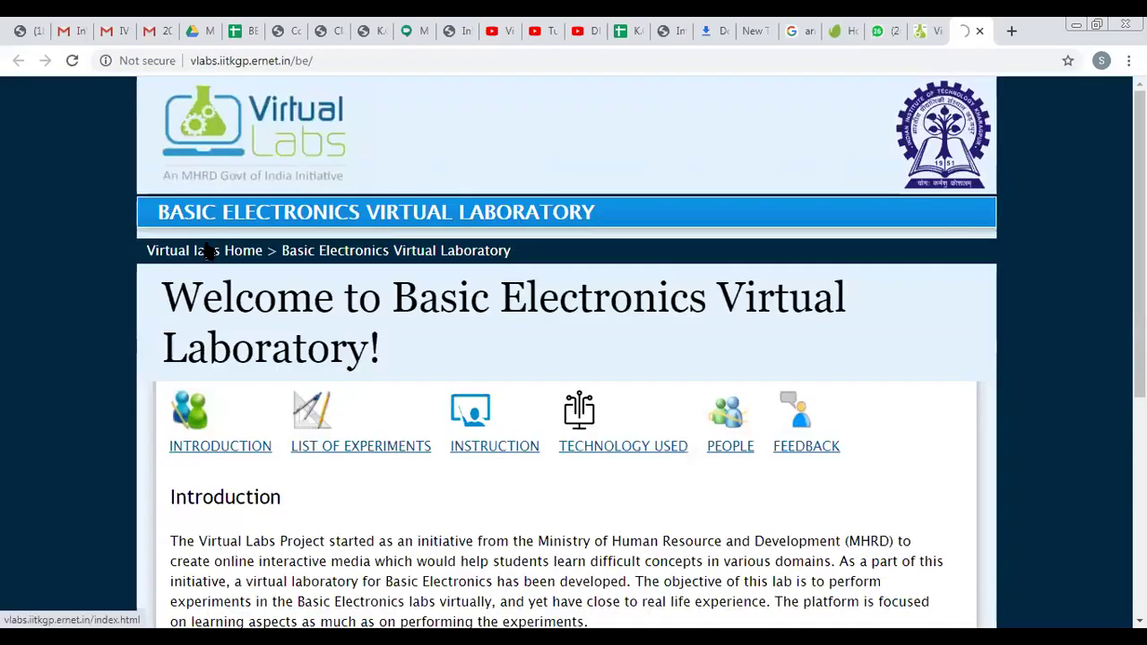
Step: Open BJT Common Emitter Characteristics and launch its input characteristics simulation
{"action": "left_click", "coordinate": [392, 448]}
{"action": "scroll", "coordinate": [460, 471], "scroll_direction": "down", "scroll_amount": 4}
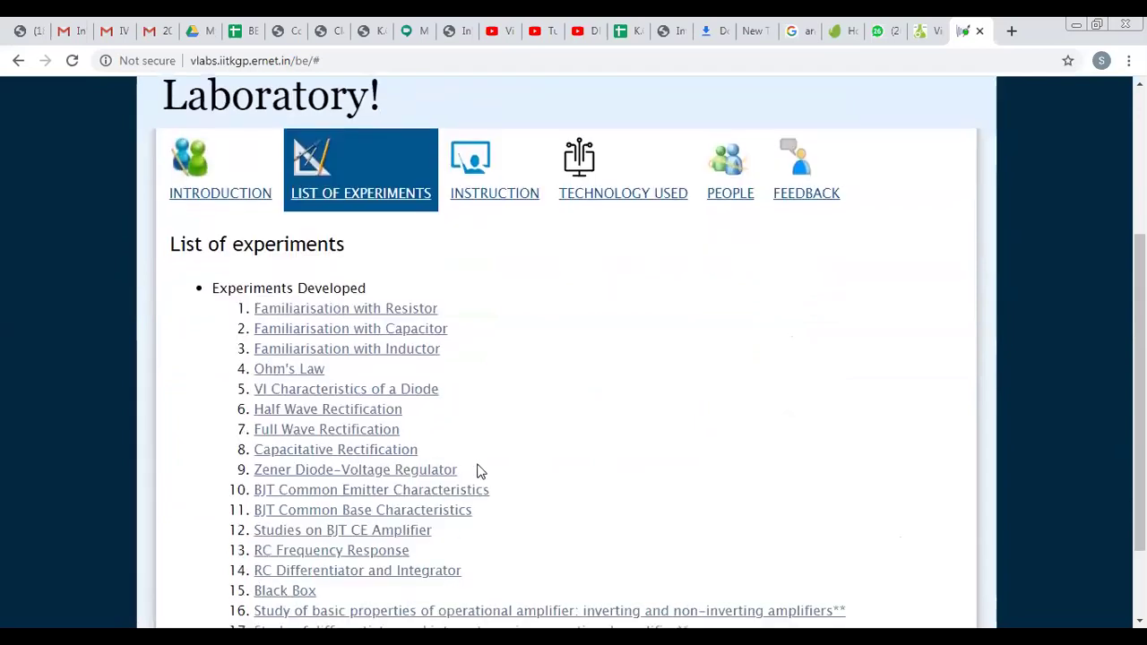
{"action": "left_click", "coordinate": [345, 383]}
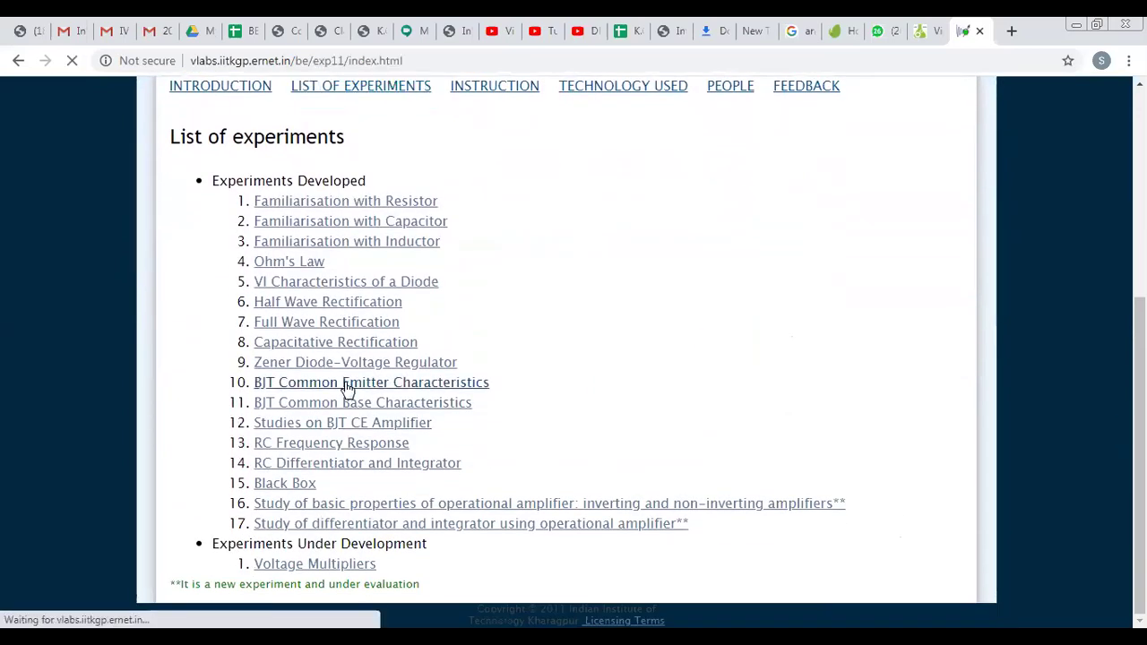
{"action": "scroll", "coordinate": [347, 387], "scroll_direction": "down", "scroll_amount": 1}
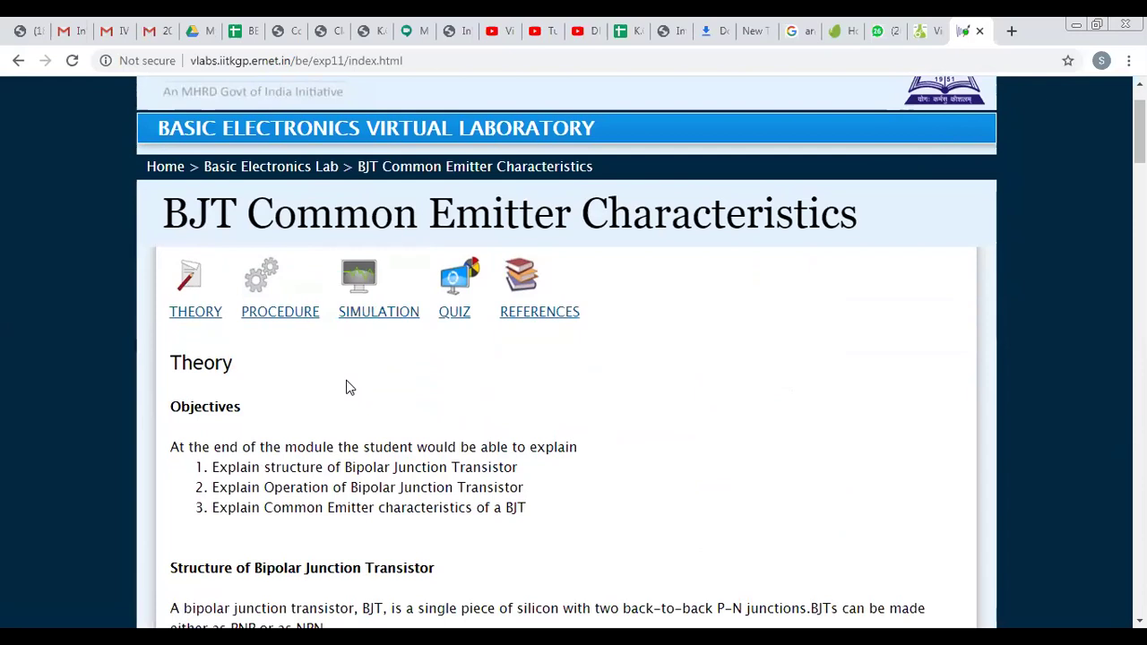
{"action": "left_click", "coordinate": [383, 315]}
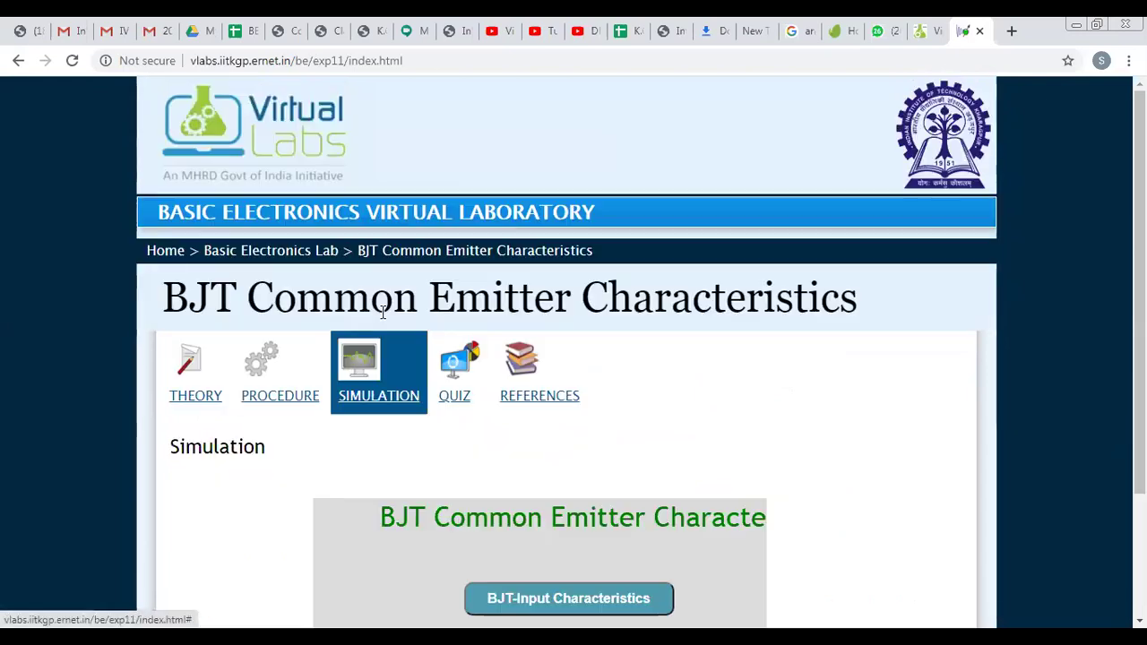
{"action": "scroll", "coordinate": [529, 334], "scroll_direction": "down", "scroll_amount": 2}
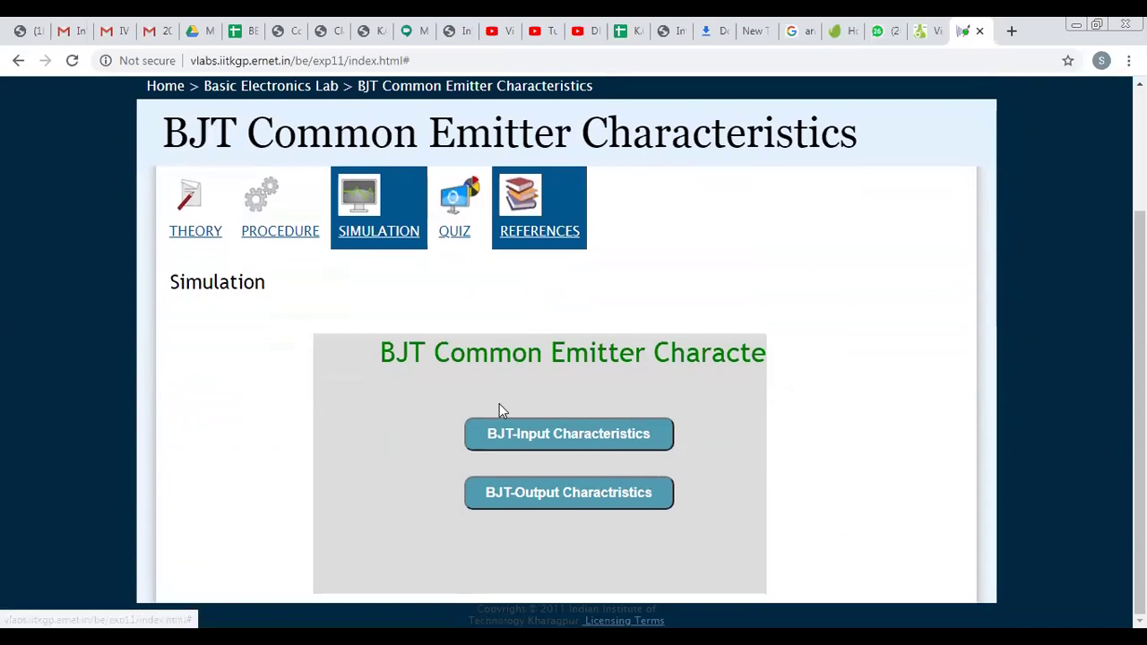
{"action": "left_click", "coordinate": [562, 439]}
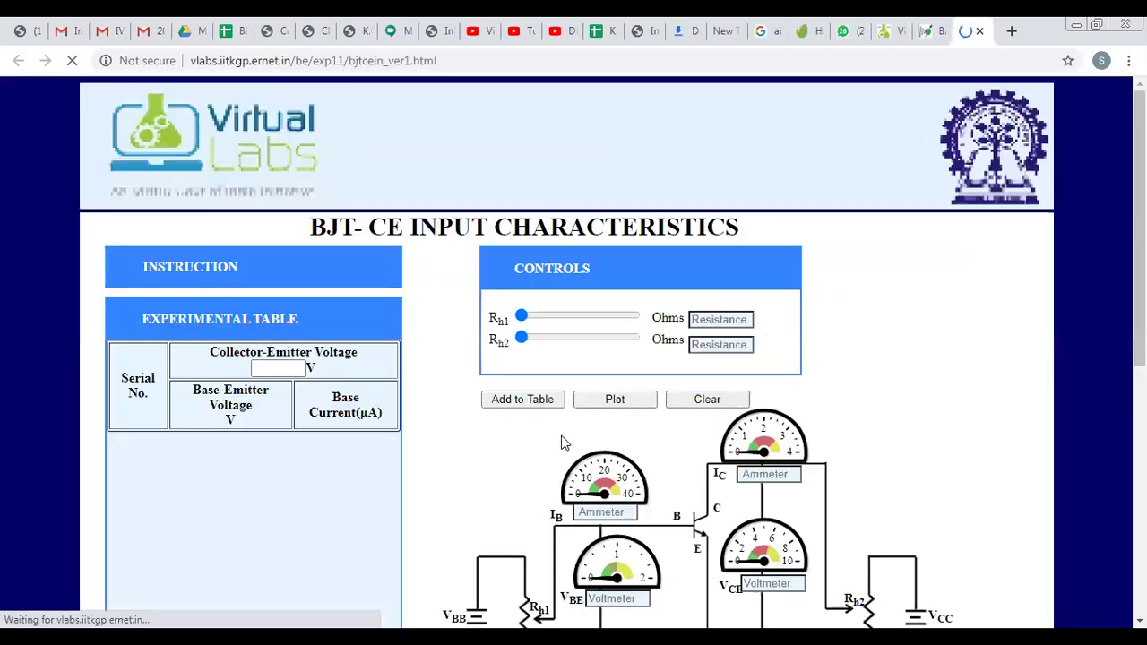
Step: Fix the collector-emitter voltage at 0.9 V by setting Rh2 to 9 Ω
{"action": "scroll", "coordinate": [516, 408], "scroll_direction": "down", "scroll_amount": 3}
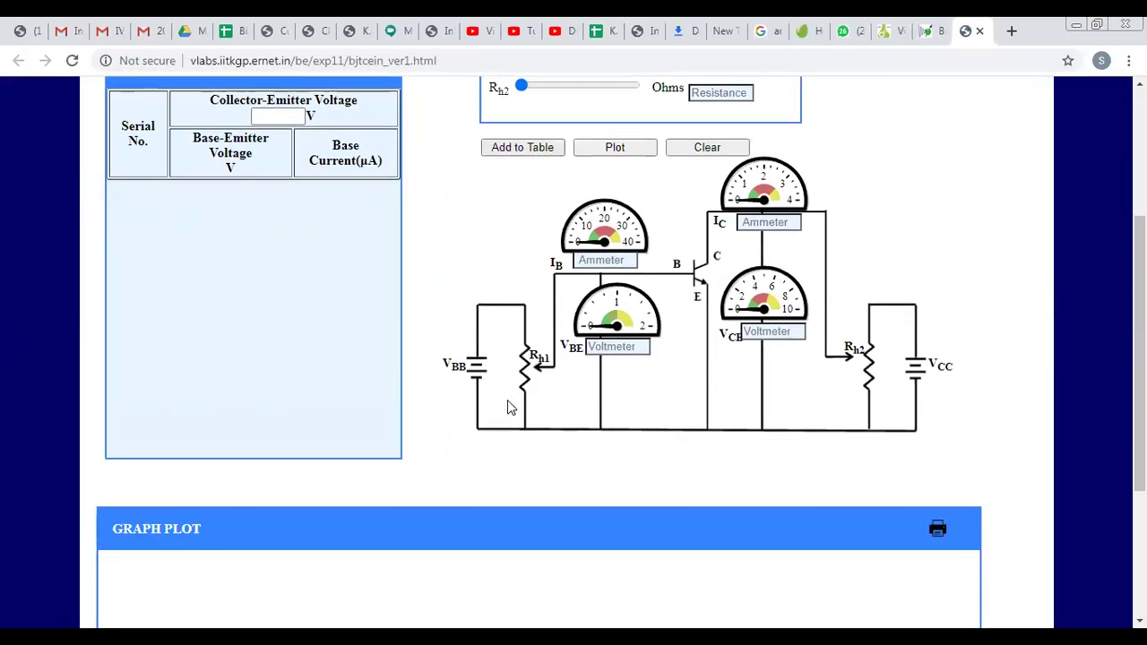
{"action": "scroll", "coordinate": [380, 278], "scroll_direction": "up", "scroll_amount": 2}
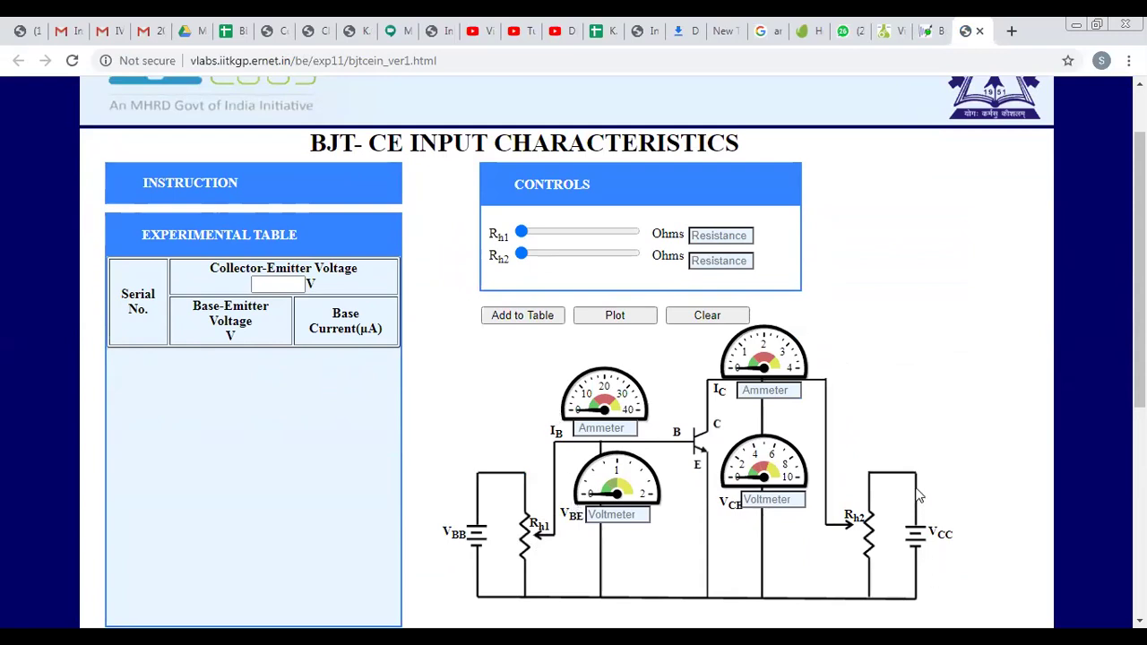
{"action": "left_click_drag", "start_coordinate": [523, 254], "coordinate": [531, 256]}
{"action": "left_click", "coordinate": [518, 322]}
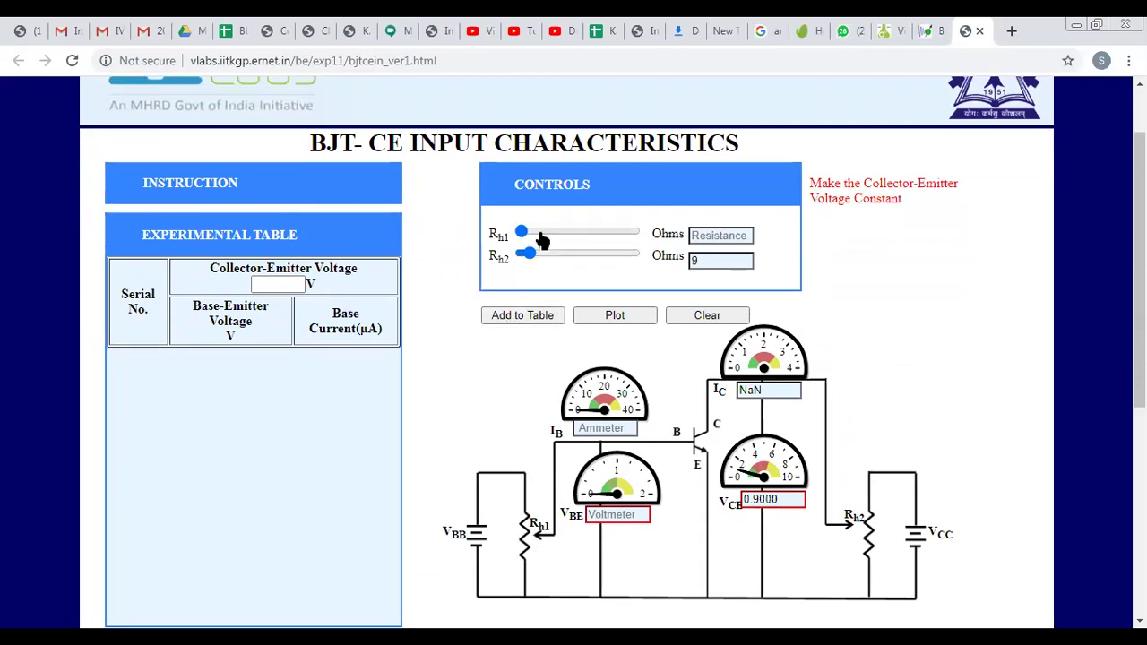
Step: Step Rh1 through 17, 29, 46, 78 and 97 Ω, tabulating each reading, then plot
{"action": "left_click_drag", "start_coordinate": [525, 231], "coordinate": [536, 232]}
{"action": "left_click", "coordinate": [522, 315]}
{"action": "left_click", "coordinate": [553, 235]}
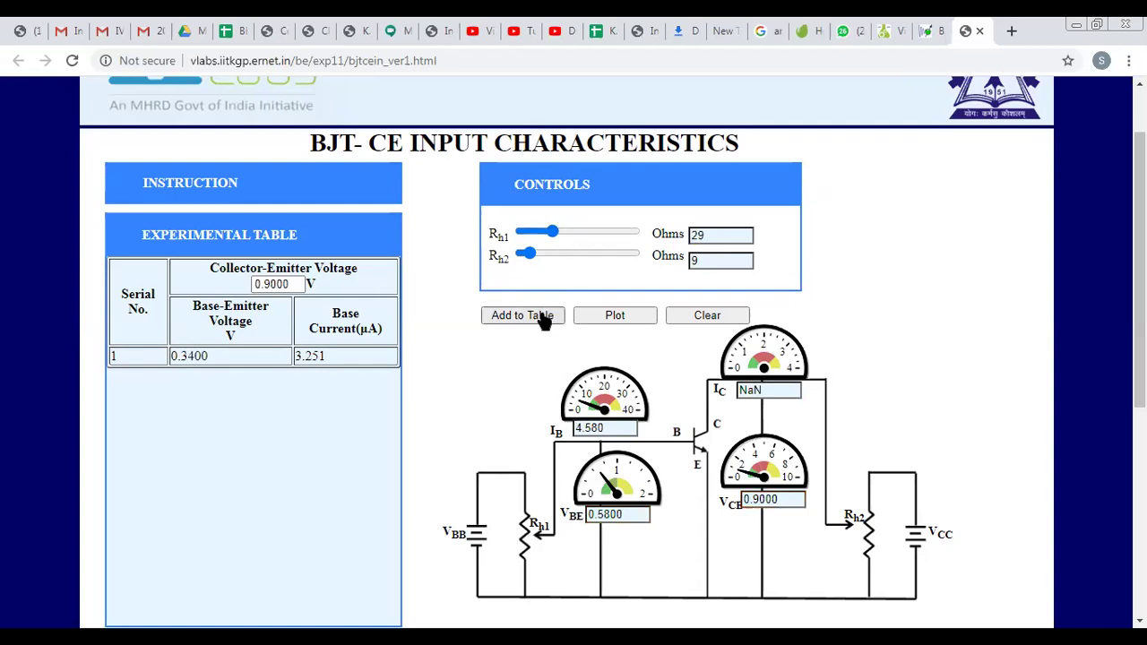
{"action": "left_click", "coordinate": [576, 233]}
{"action": "left_click", "coordinate": [542, 317]}
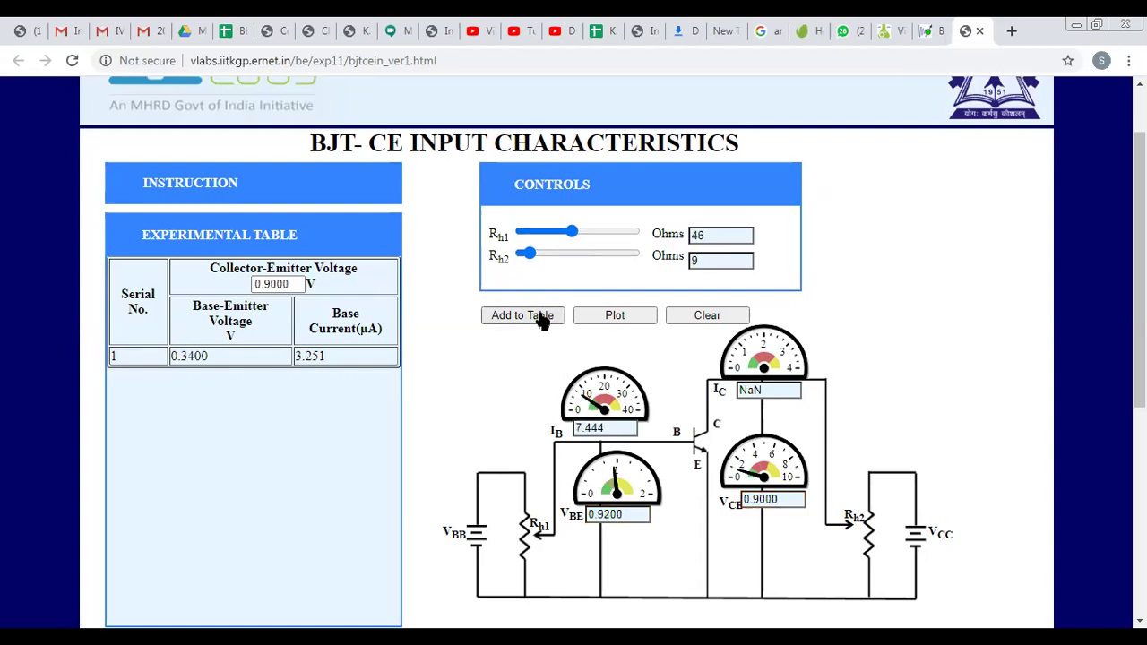
{"action": "left_click", "coordinate": [587, 232]}
{"action": "left_click", "coordinate": [609, 232]}
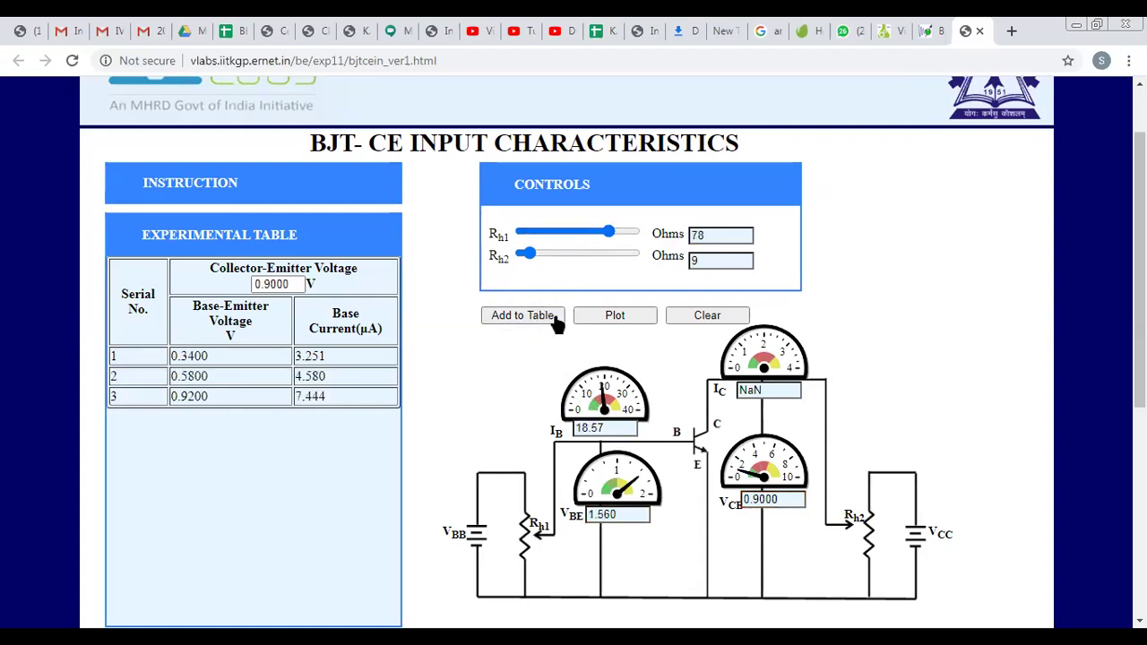
{"action": "left_click", "coordinate": [553, 315]}
{"action": "left_click", "coordinate": [630, 232]}
{"action": "left_click", "coordinate": [542, 316]}
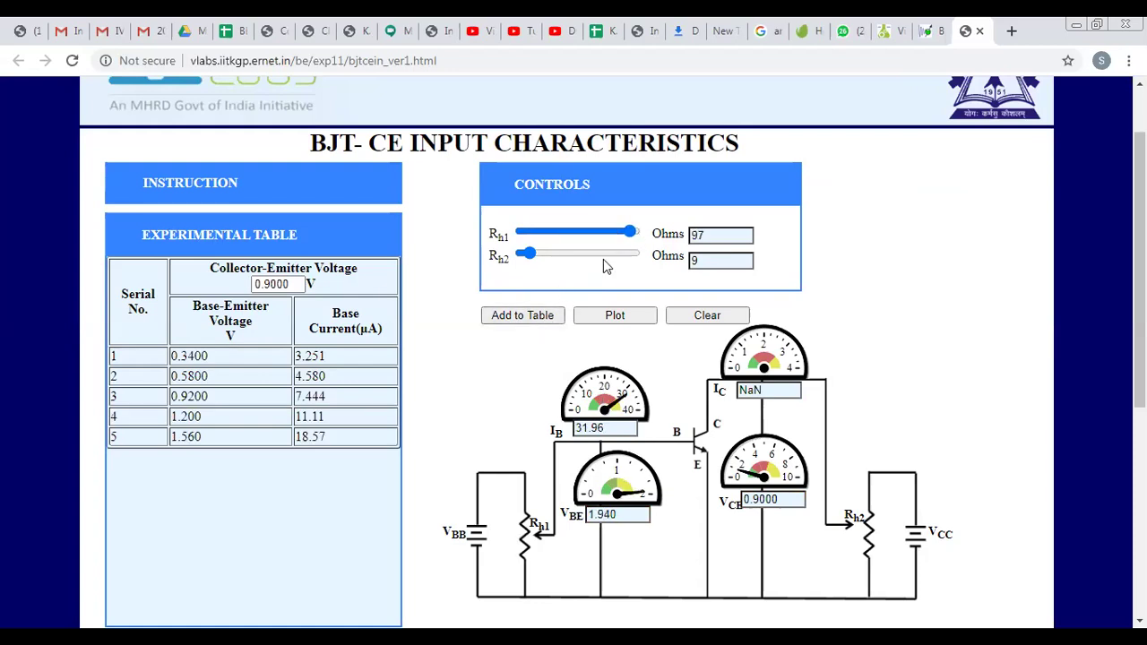
{"action": "left_click", "coordinate": [609, 315]}
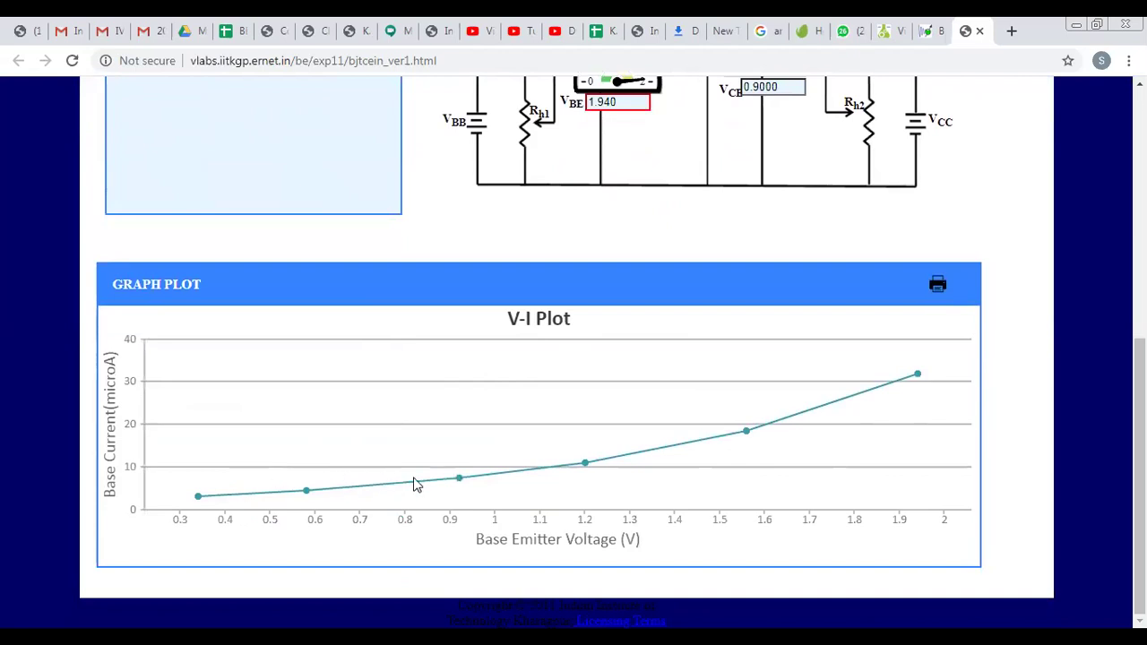
Step: Read the V-I plot points, from 3.251 µA at 0.34 V to 31.96 µA at 1.94 V
{"action": "mouse_move", "coordinate": [871, 385]}
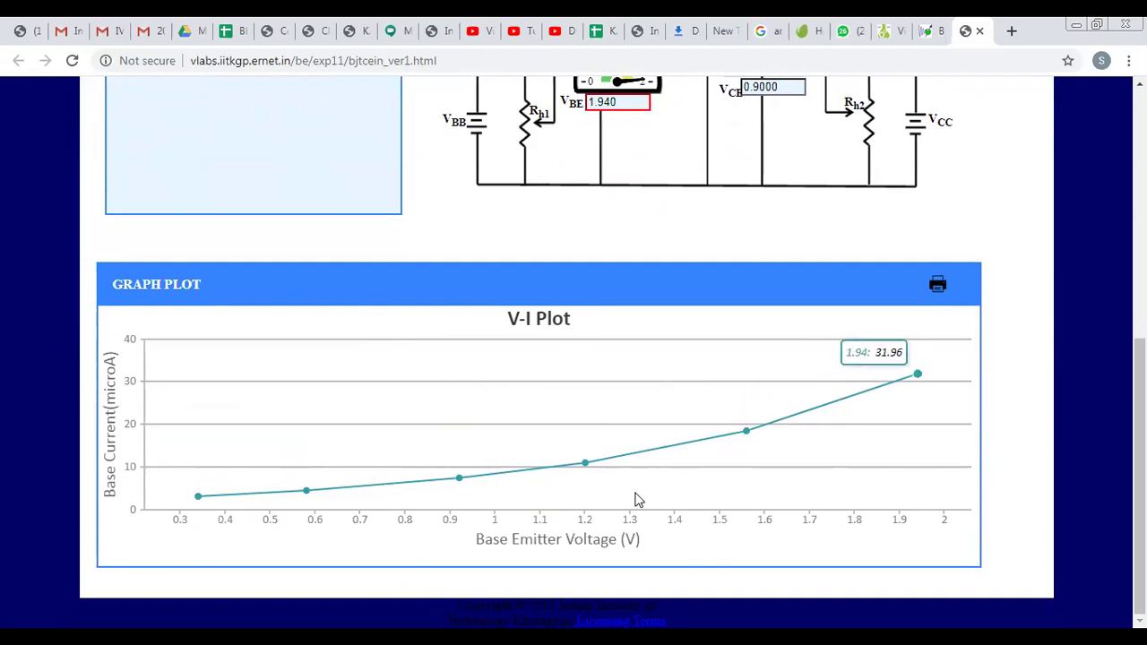
{"action": "scroll", "coordinate": [586, 511], "scroll_direction": "up", "scroll_amount": 6}
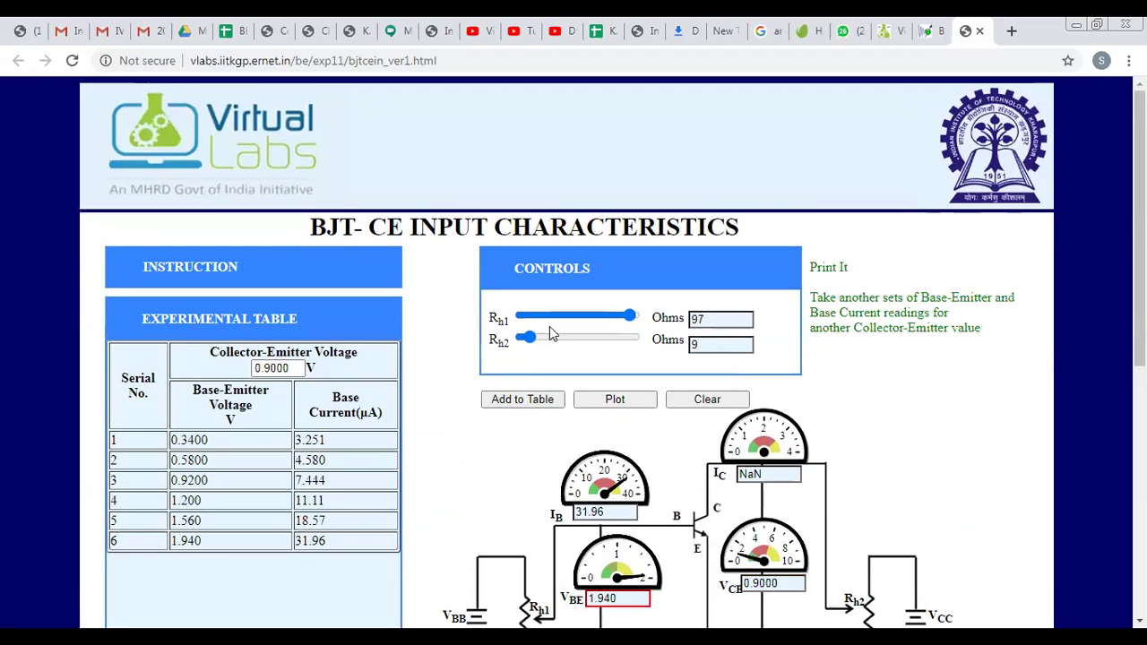
Step: Open the BJT output characteristics simulation and set Rh1 to 9 Ω for 12.93 µA base current
{"action": "left_click", "coordinate": [932, 29]}
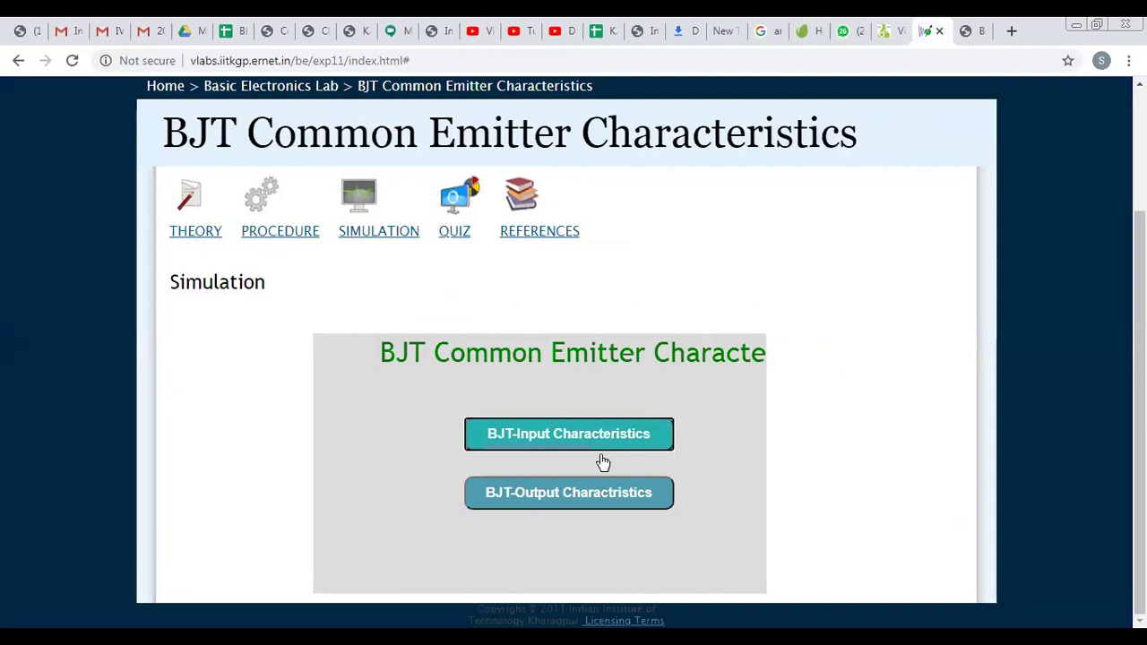
{"action": "left_click", "coordinate": [569, 495]}
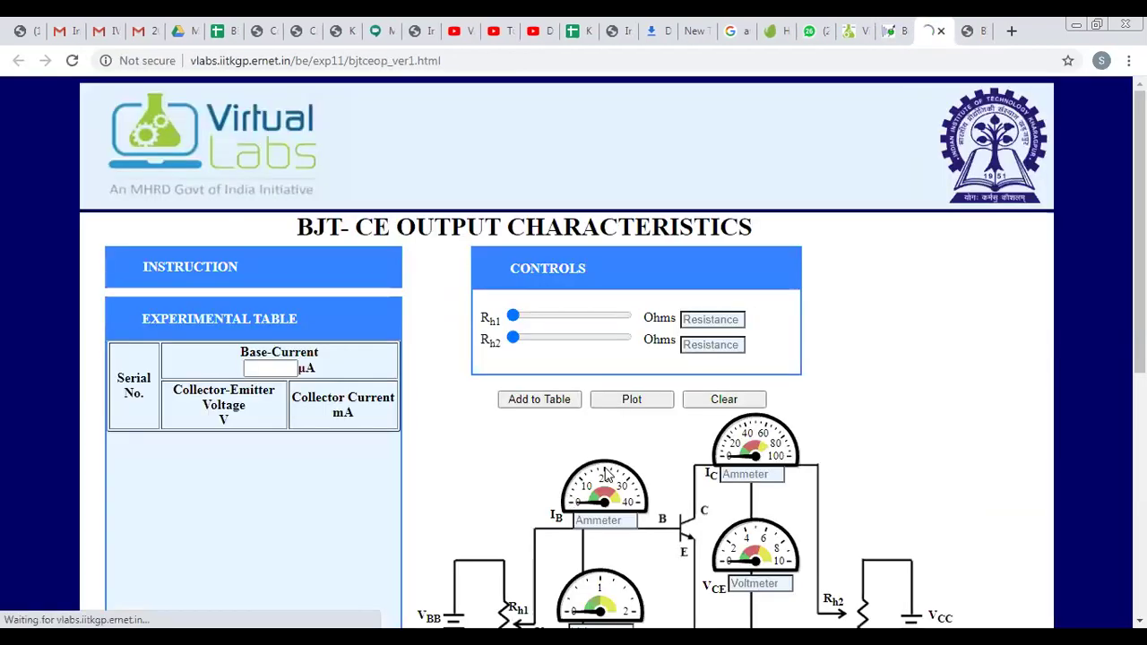
{"action": "scroll", "coordinate": [606, 474], "scroll_direction": "down", "scroll_amount": 2}
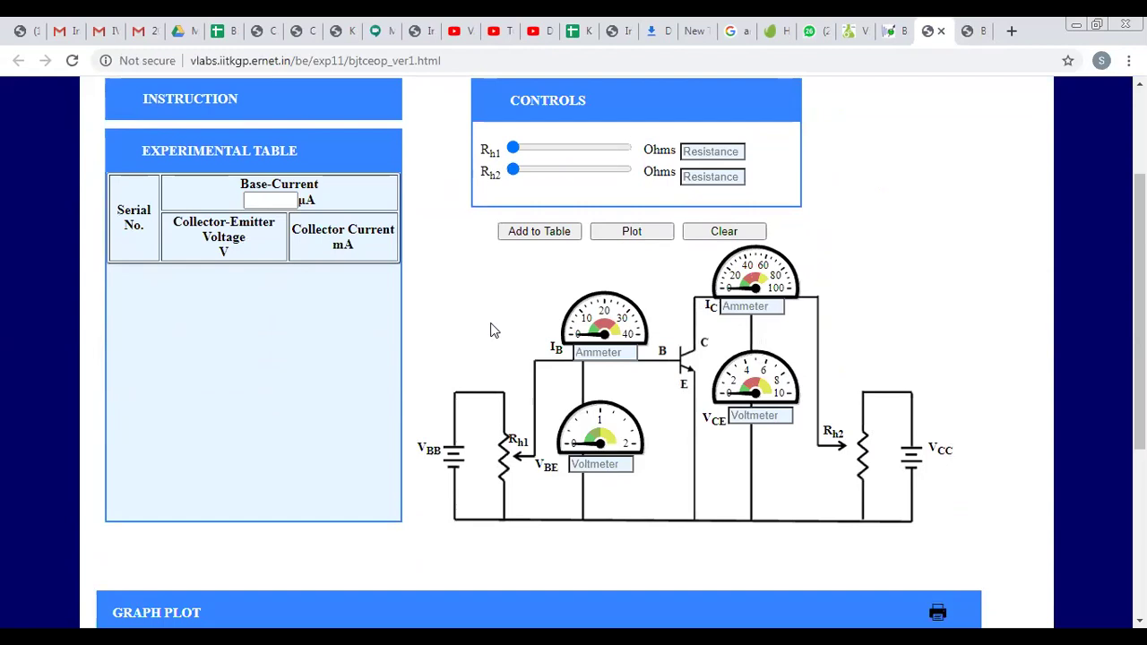
{"action": "scroll", "coordinate": [552, 430], "scroll_direction": "up", "scroll_amount": 1}
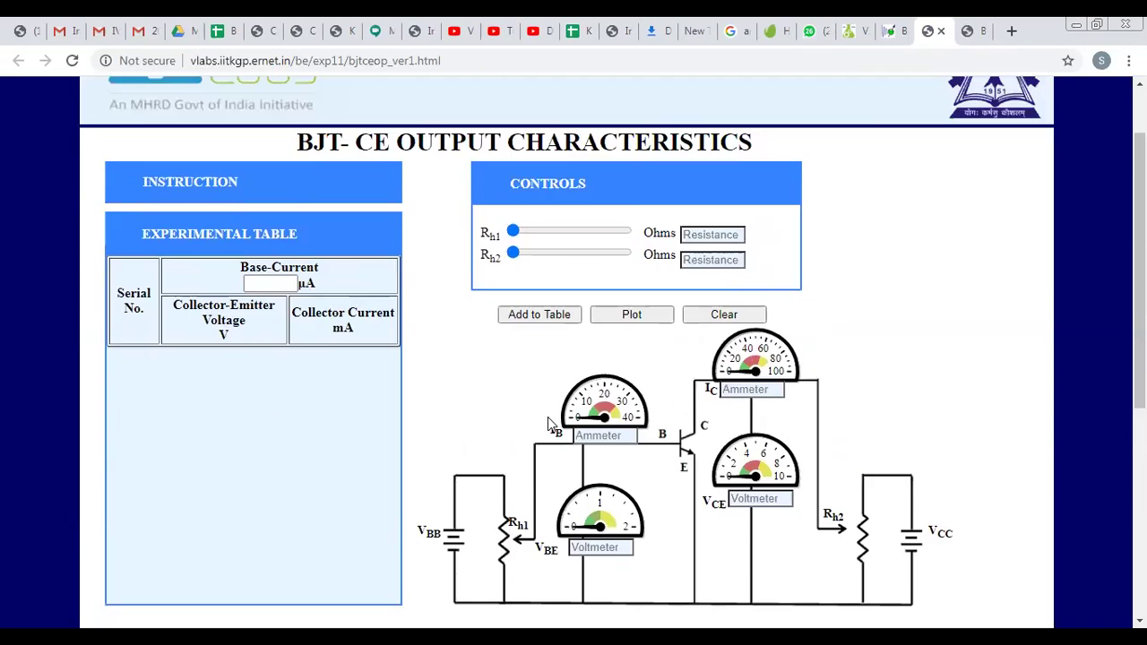
{"action": "left_click", "coordinate": [523, 232]}
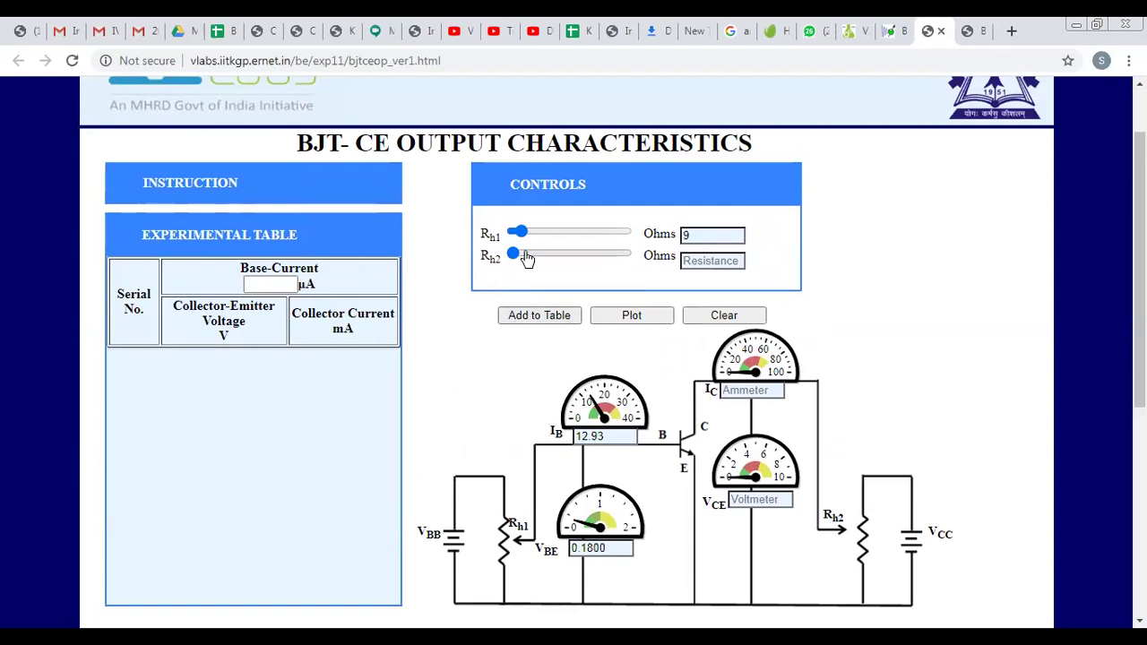
Step: Step Rh2 up to 100 Ω, tabulating readings at 1.2, 3.3, 5.2, 7.4, 9.0 and 10.0 V
{"action": "left_click", "coordinate": [525, 254]}
{"action": "left_click", "coordinate": [512, 314]}
{"action": "left_click", "coordinate": [546, 254]}
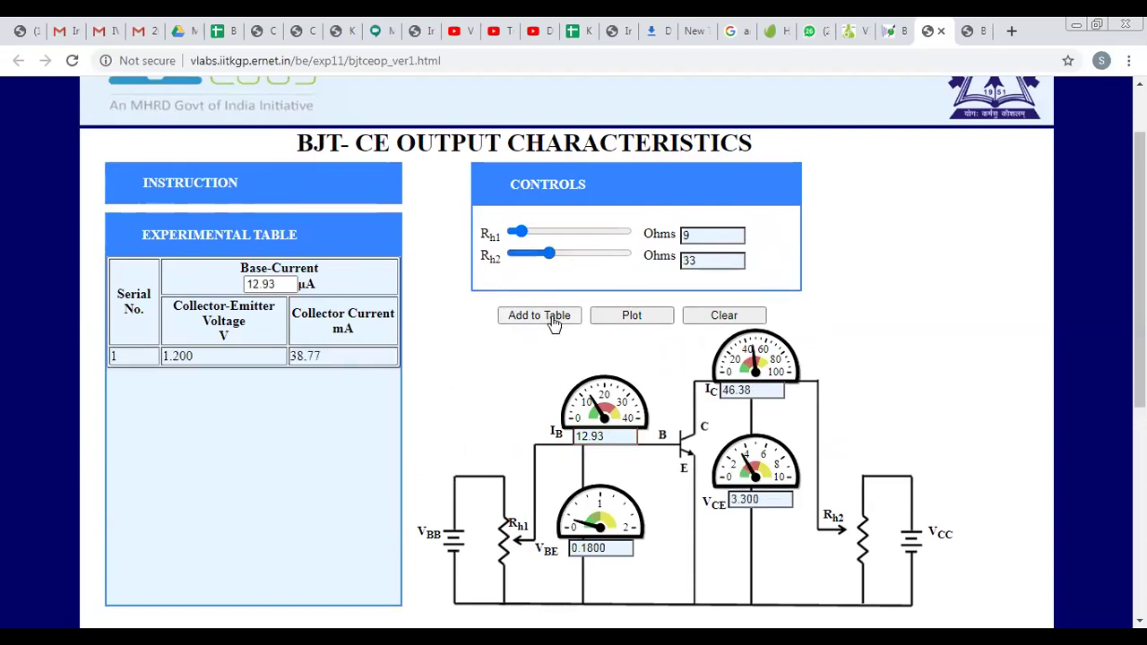
{"action": "left_click", "coordinate": [548, 316]}
{"action": "left_click", "coordinate": [571, 253]}
{"action": "left_click", "coordinate": [547, 319]}
{"action": "left_click", "coordinate": [596, 253]}
{"action": "left_click", "coordinate": [543, 315]}
{"action": "left_click", "coordinate": [617, 255]}
{"action": "left_click", "coordinate": [564, 315]}
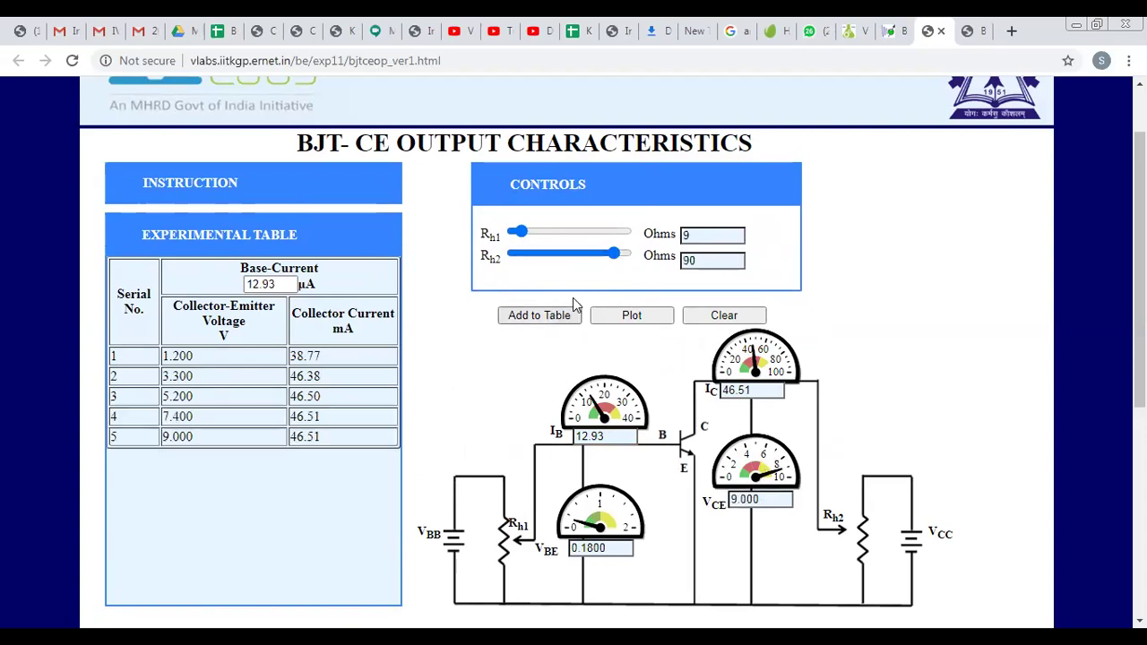
{"action": "left_click", "coordinate": [628, 255]}
{"action": "left_click", "coordinate": [549, 316]}
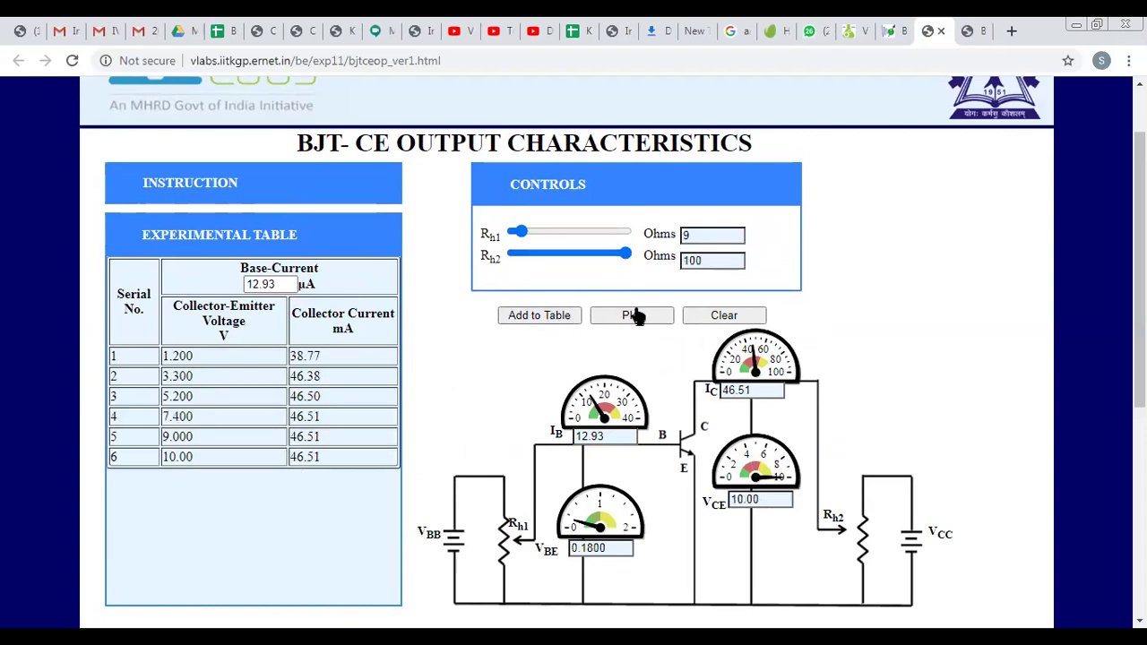
Step: Plot collector current against collector-emitter voltage, levelling near 46.5 mA from 1.2 to 10 V
{"action": "left_click", "coordinate": [631, 315]}
{"action": "scroll", "coordinate": [638, 319], "scroll_direction": "down", "scroll_amount": 5}
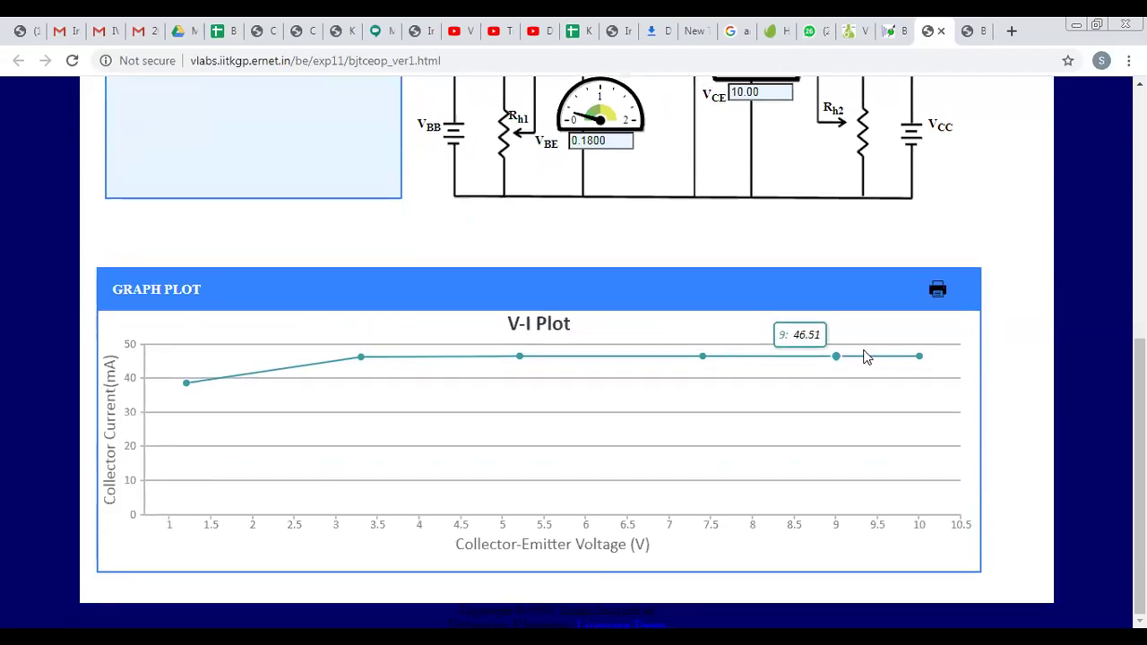
{"action": "scroll", "coordinate": [865, 356], "scroll_direction": "up", "scroll_amount": 2}
{"action": "scroll", "coordinate": [865, 356], "scroll_direction": "up", "scroll_amount": 2}
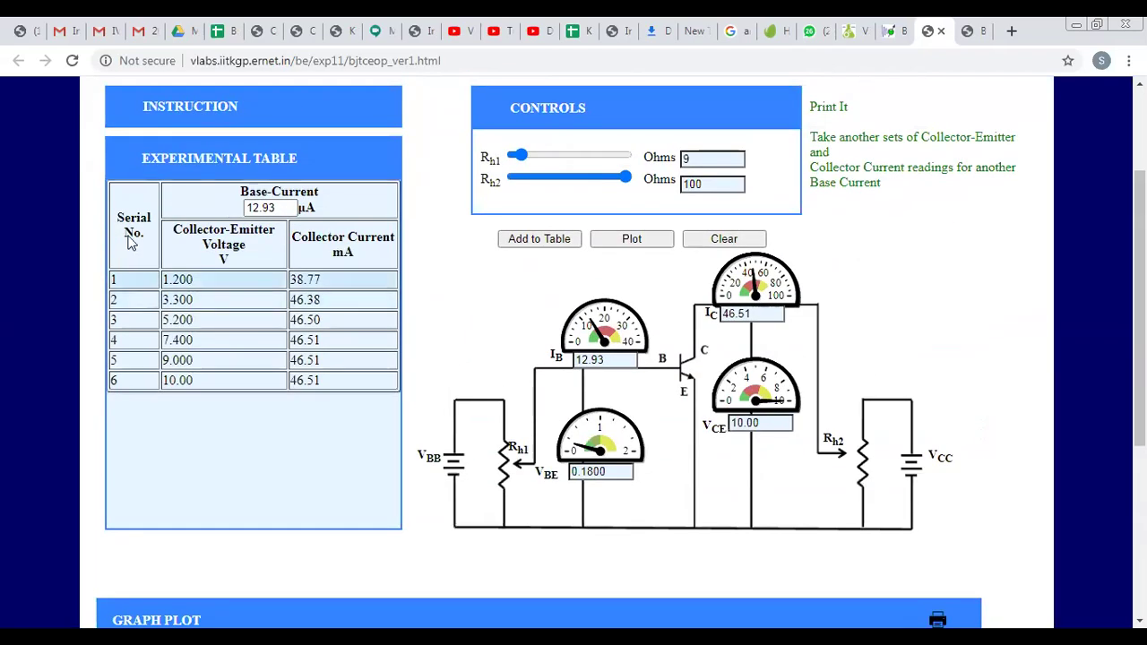